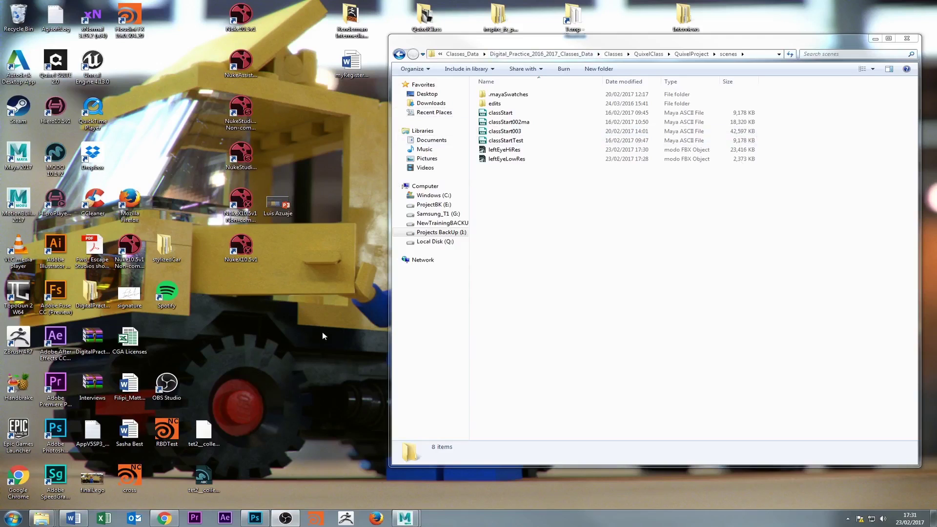
- Launch xNormal (x64)
click(536, 197)
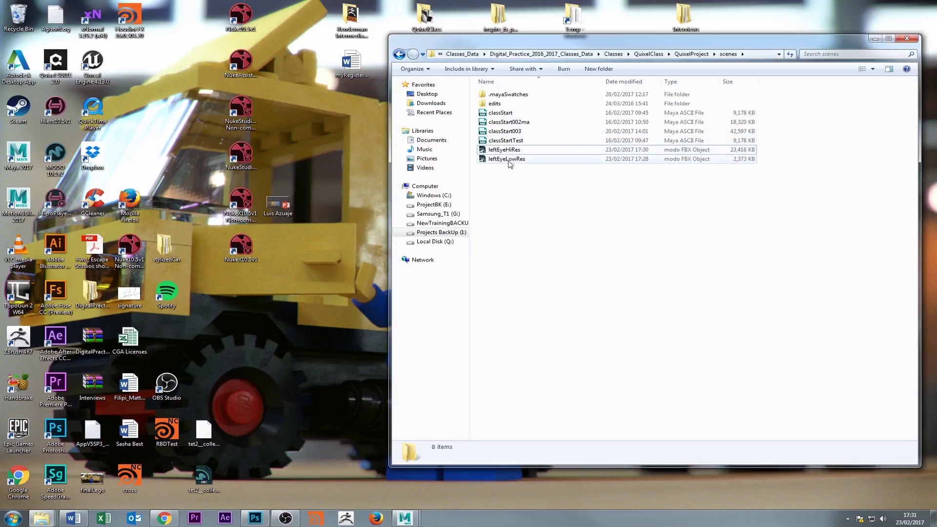
click(12, 519)
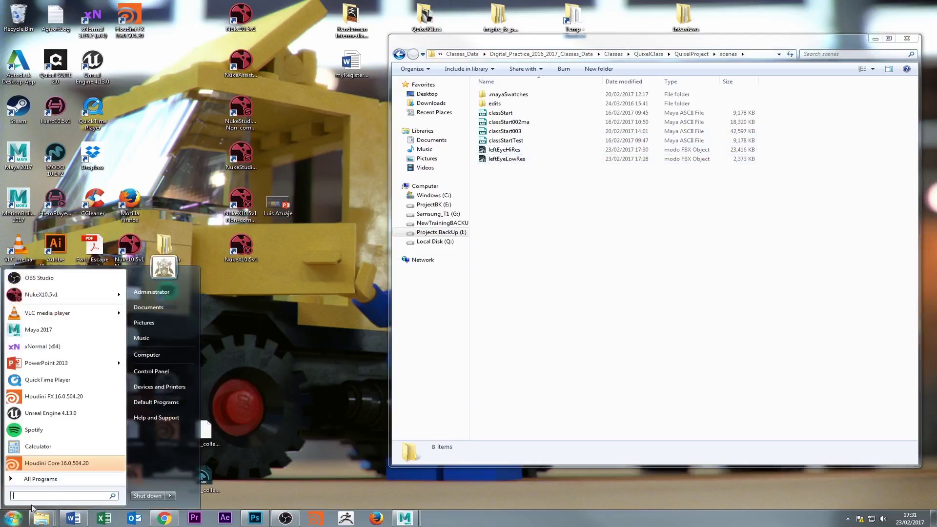
click(31, 351)
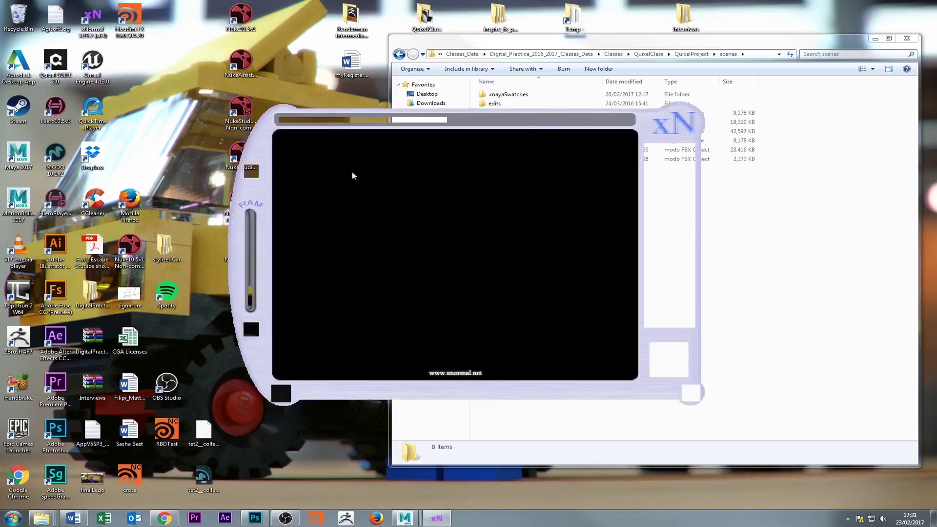
- Remove the existing mesh from both the high definition and the low definition mesh lists
click(668, 154)
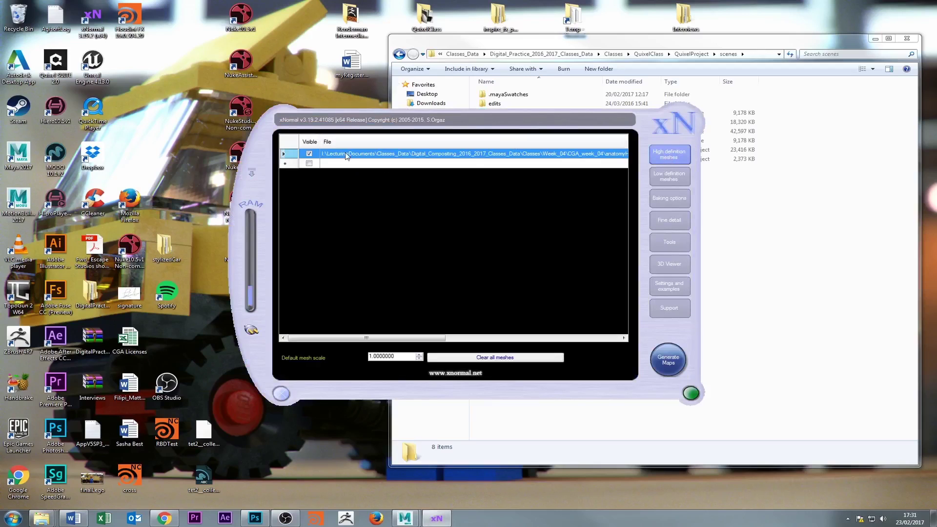
click(309, 155)
right_click(444, 154)
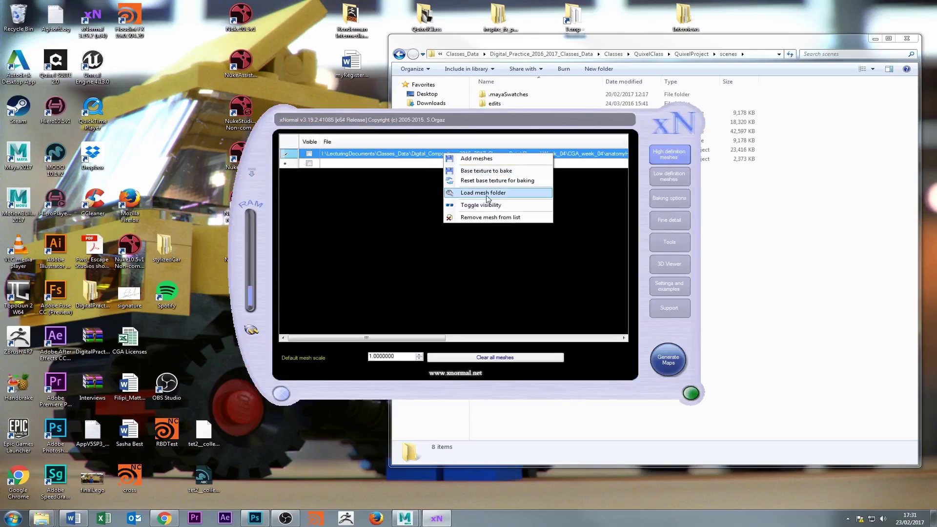
click(482, 218)
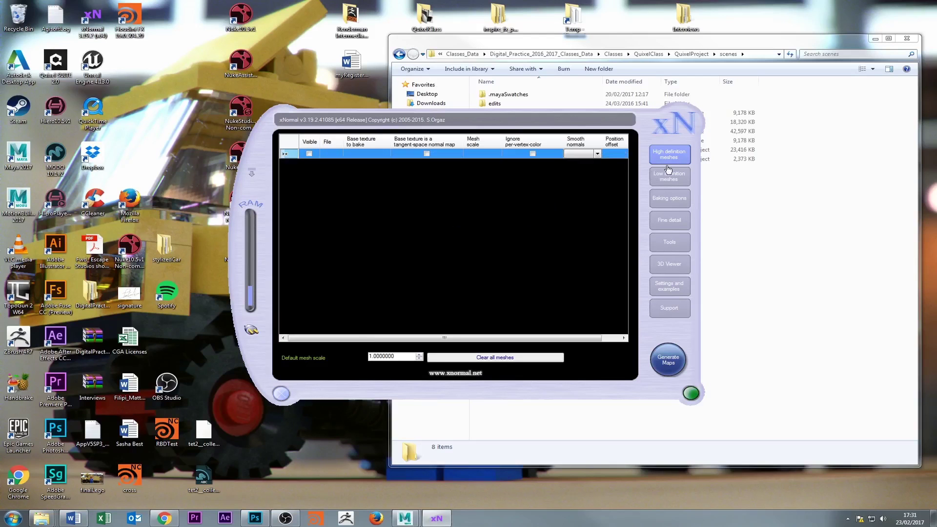
click(668, 176)
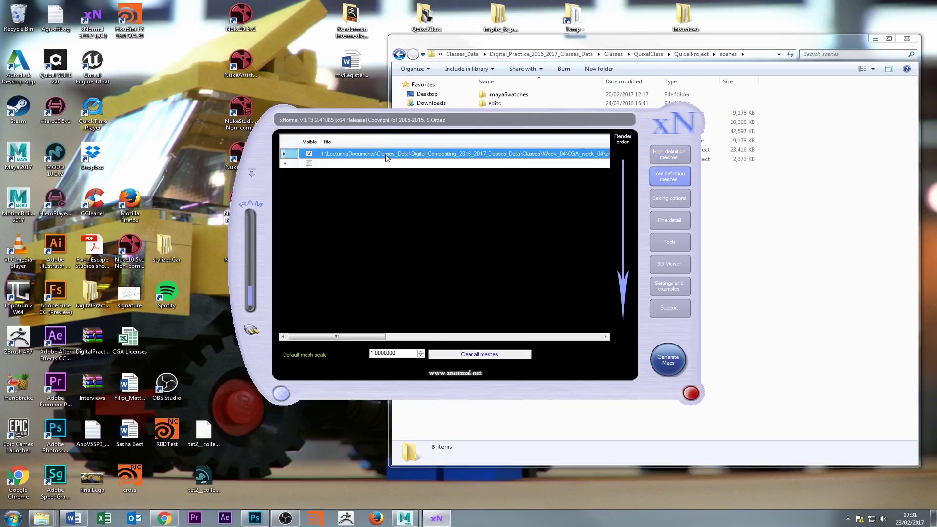
right_click(386, 157)
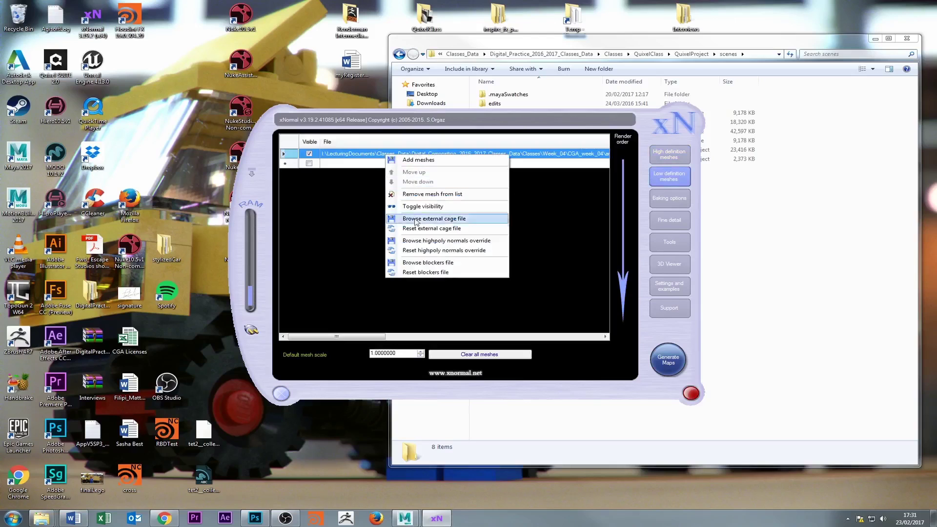
click(427, 196)
- Add leftEyeHiRes from the QuixelProject scenes folder as the high definition mesh, reusing the folder path from the open Explorer window
click(669, 154)
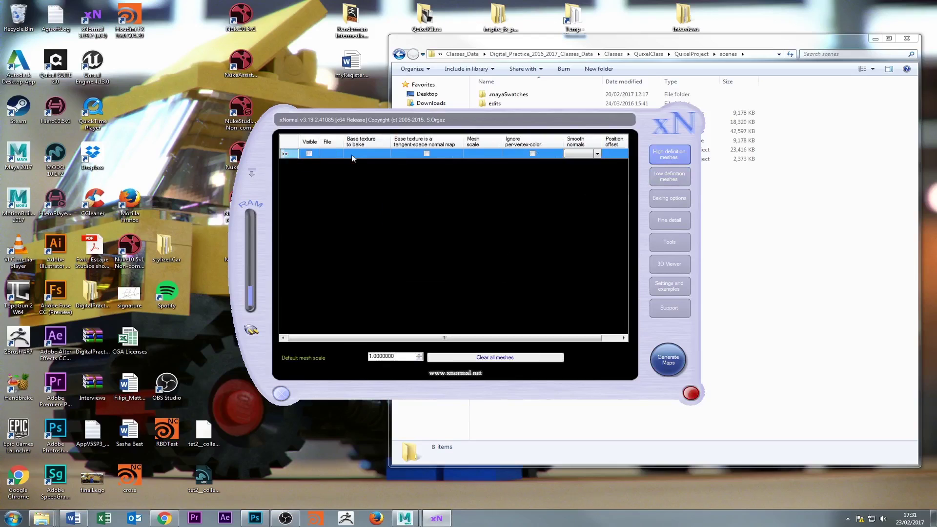
right_click(352, 157)
click(390, 159)
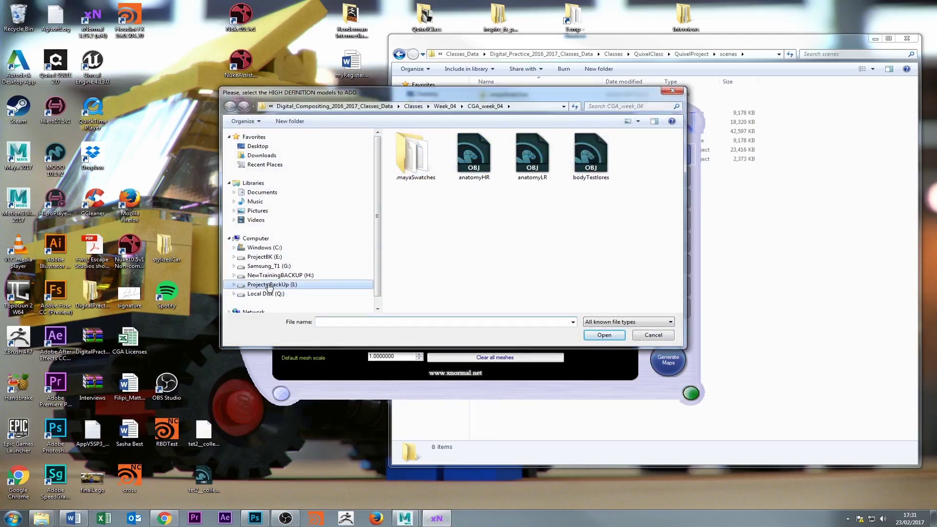
click(759, 55)
key(ctrl+c)
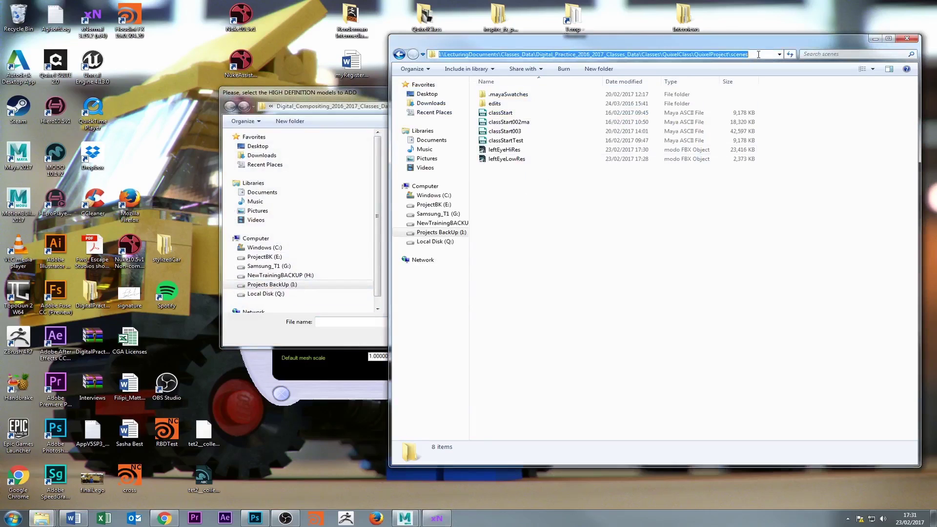
click(313, 96)
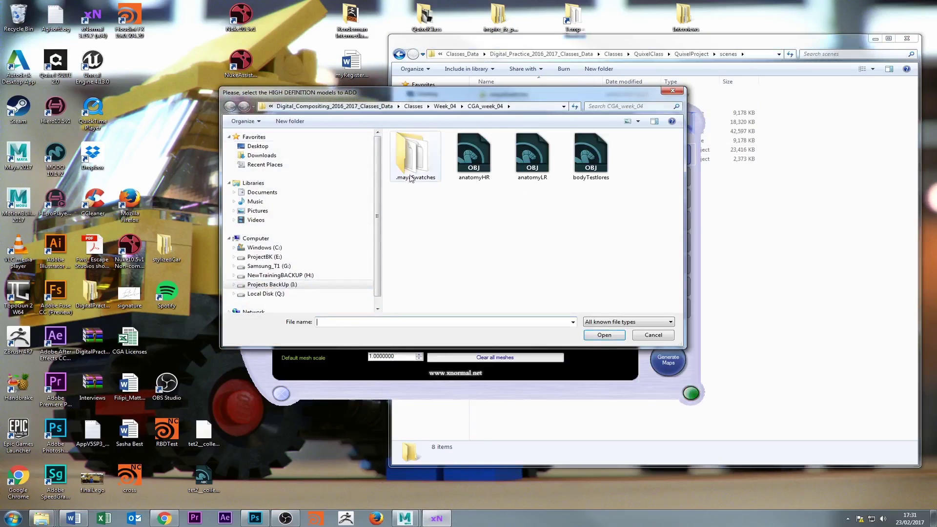
click(519, 106)
key(ctrl+v)
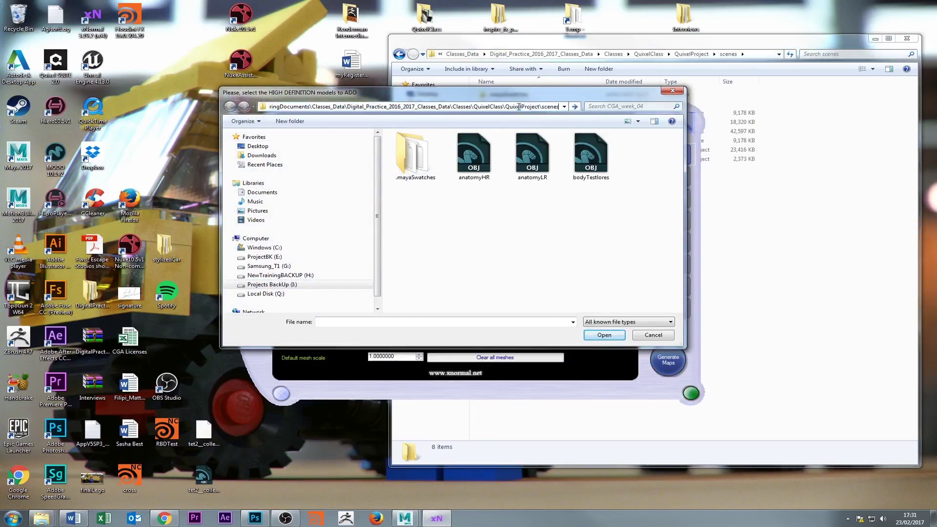
key(Return)
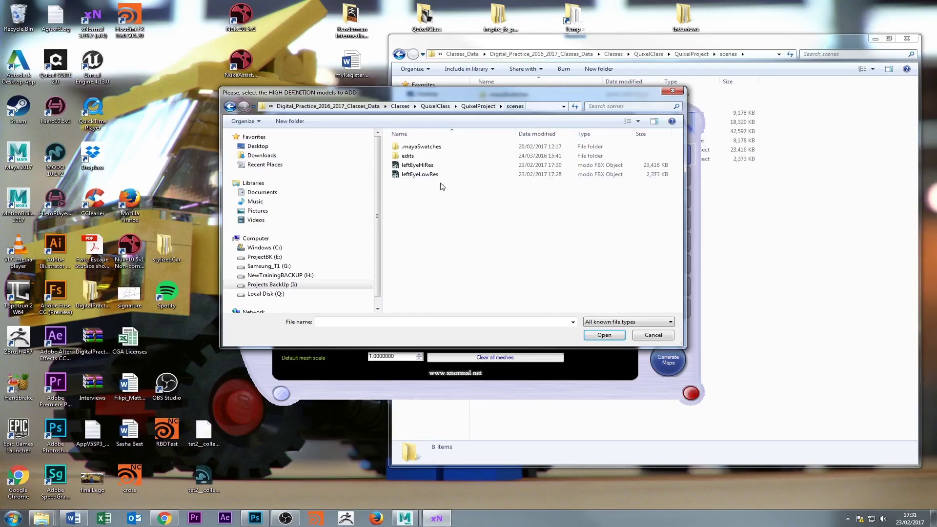
click(420, 165)
click(604, 335)
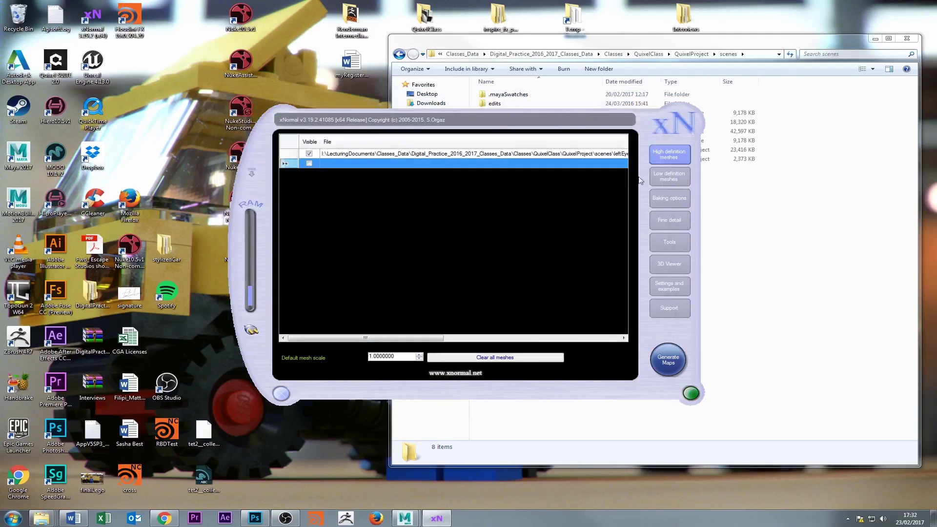
- Add leftEyeLowRes from the scenes folder as the low definition mesh
click(663, 179)
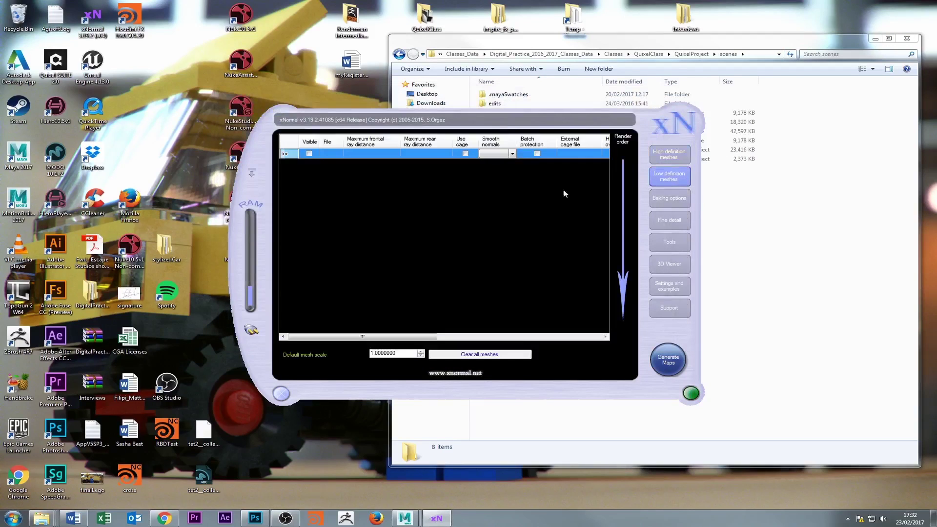
right_click(367, 155)
click(403, 157)
click(422, 176)
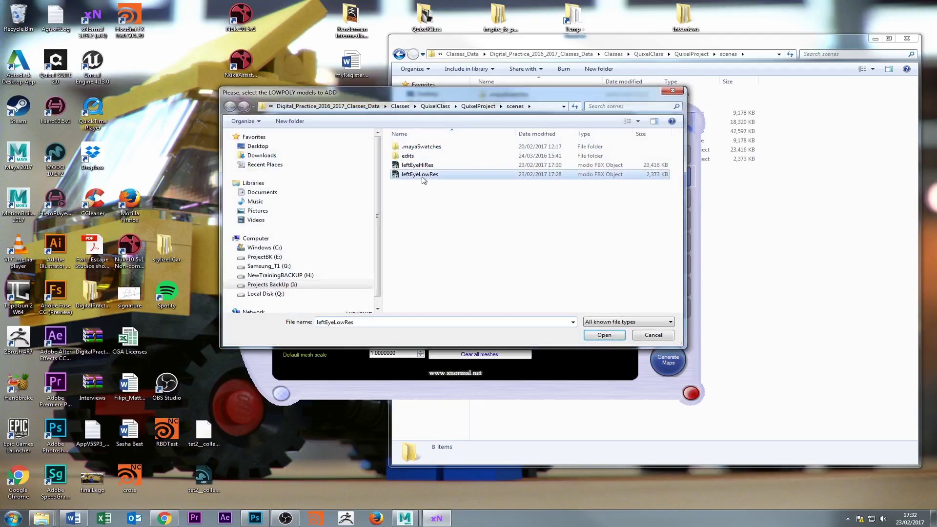
double_click(422, 175)
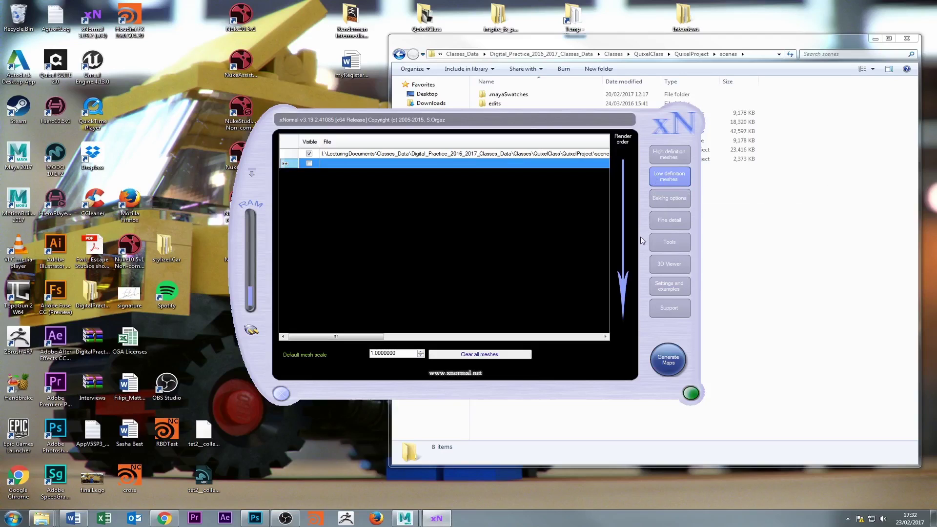
- Set the baking antialiasing to 4x and enable only Normal map and Ambient occlusion as maps to render
click(654, 201)
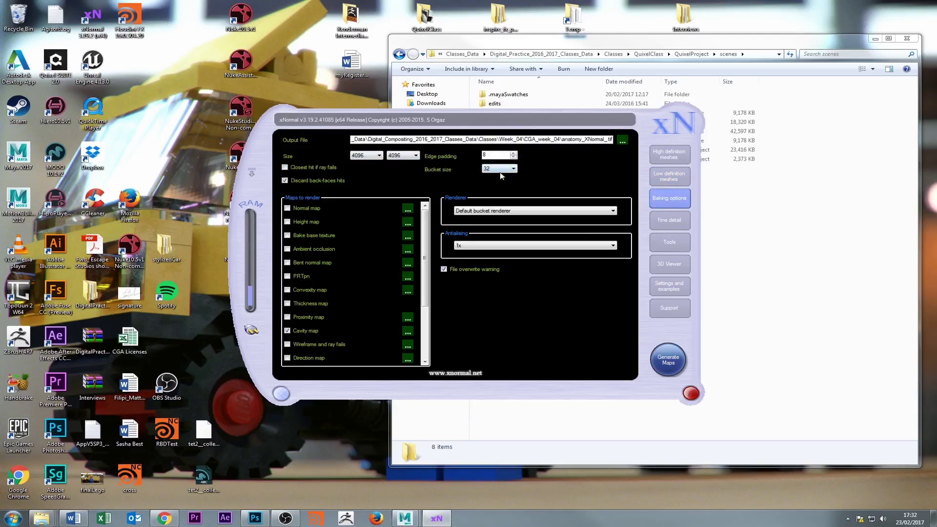
click(464, 253)
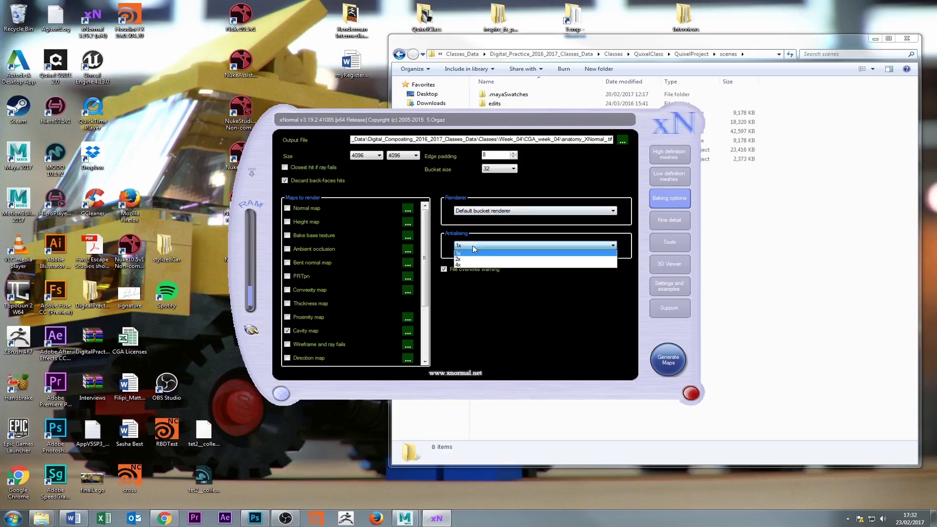
click(457, 245)
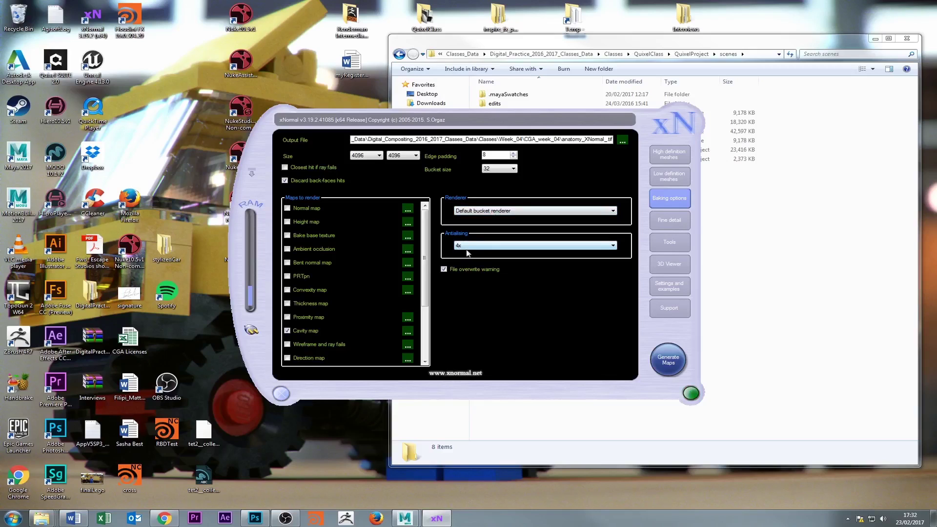
click(287, 209)
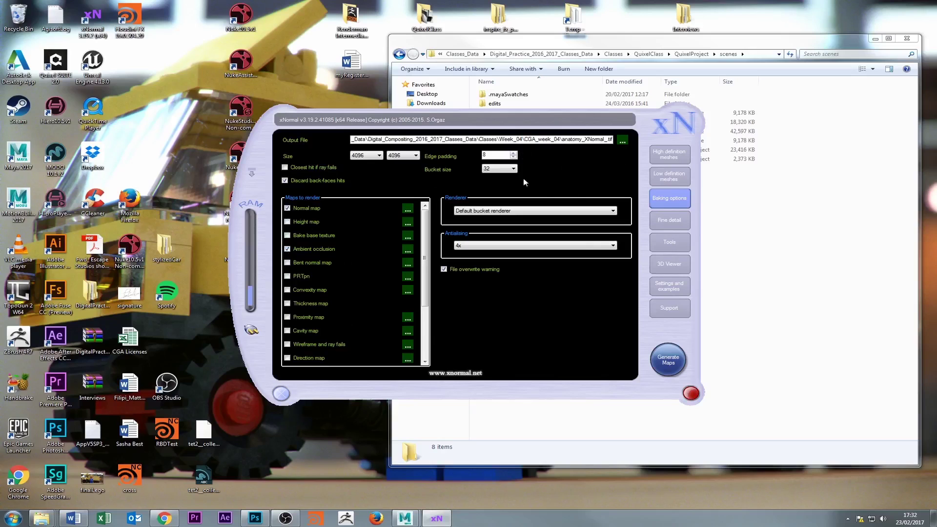
- Set the bake output file to a TIFF named testLeftEYe in the QuixelProject scenes folder
click(622, 140)
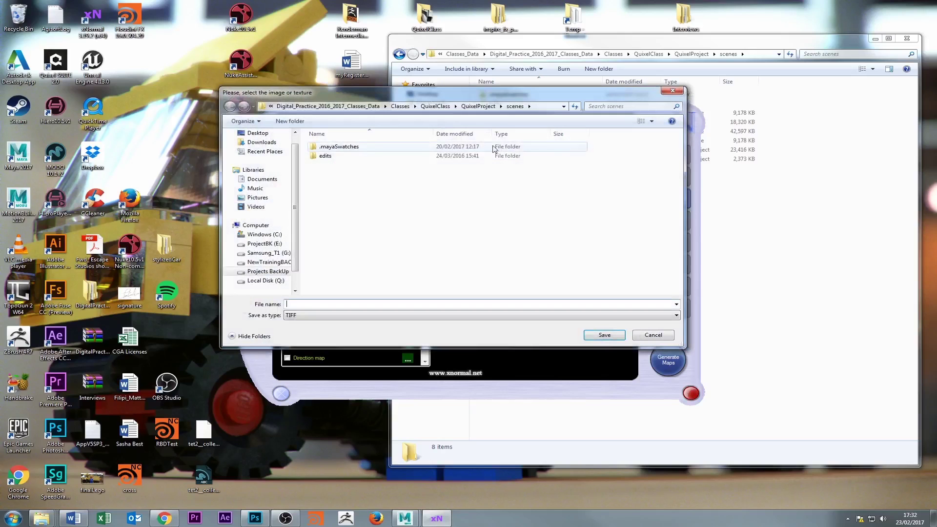
click(541, 106)
click(542, 106)
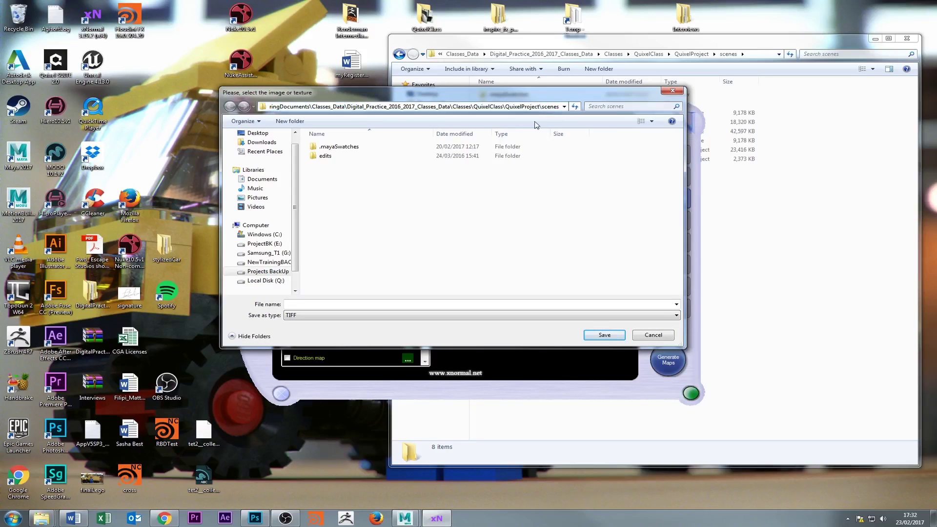
key(Return)
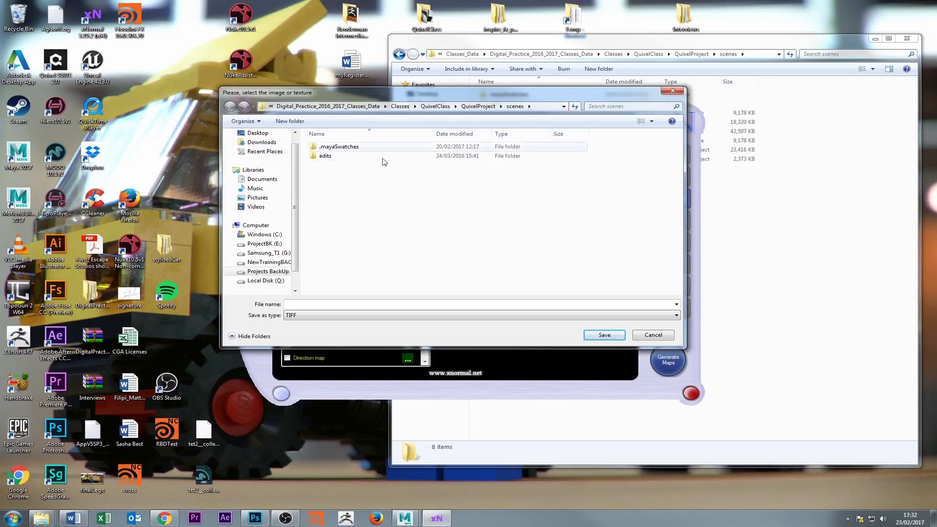
click(305, 303)
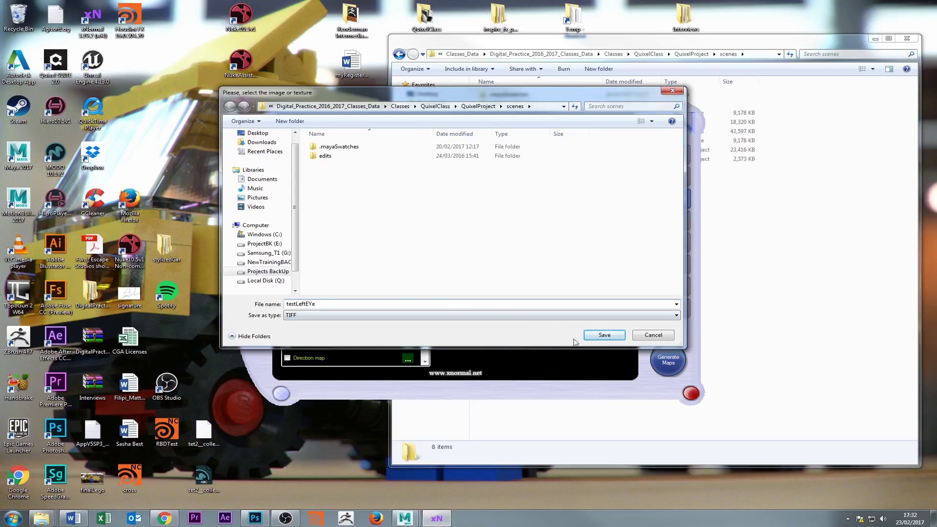
click(605, 335)
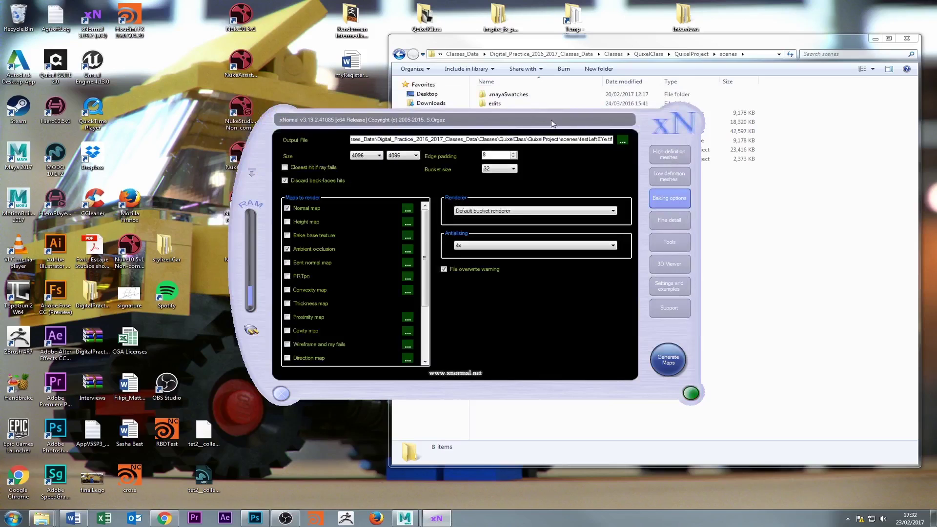
- Move the xNormal window aside and generate the normal and ambient occlusion maps
drag(553, 124, 376, 150)
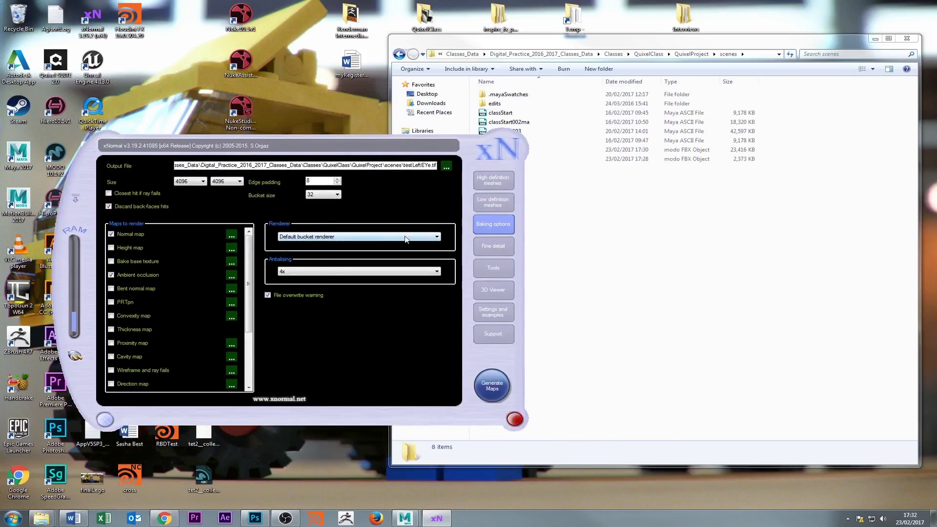
click(482, 247)
click(498, 291)
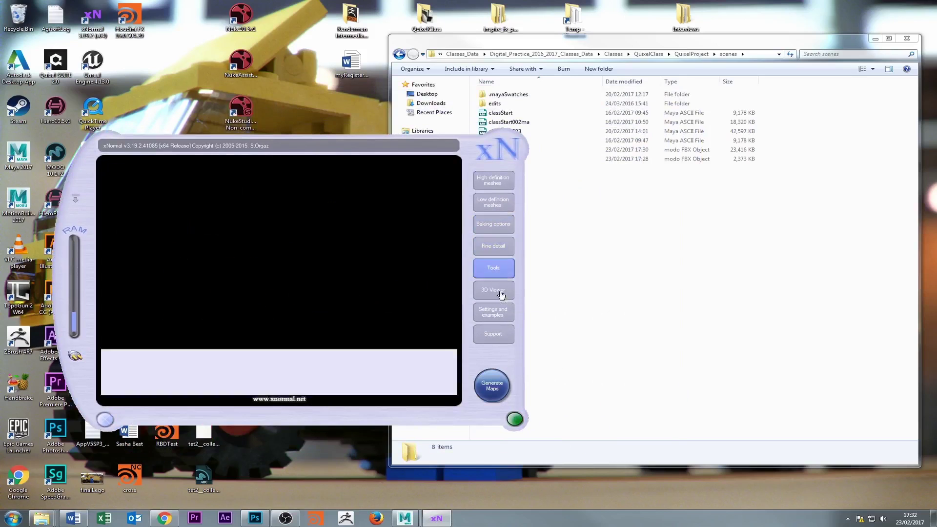
click(498, 269)
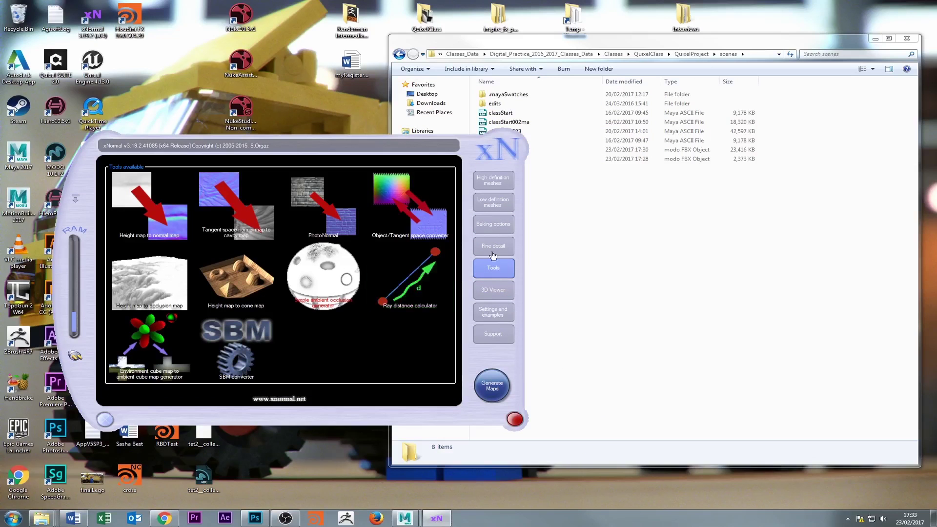
click(508, 383)
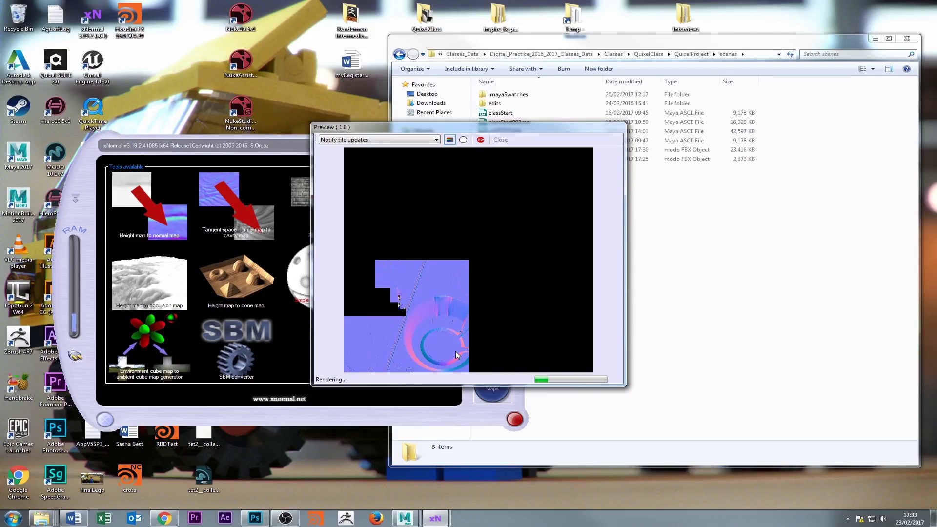
- Bring up the already open QuixelTutorial folder to examine its existing baked eye and extras maps
click(701, 278)
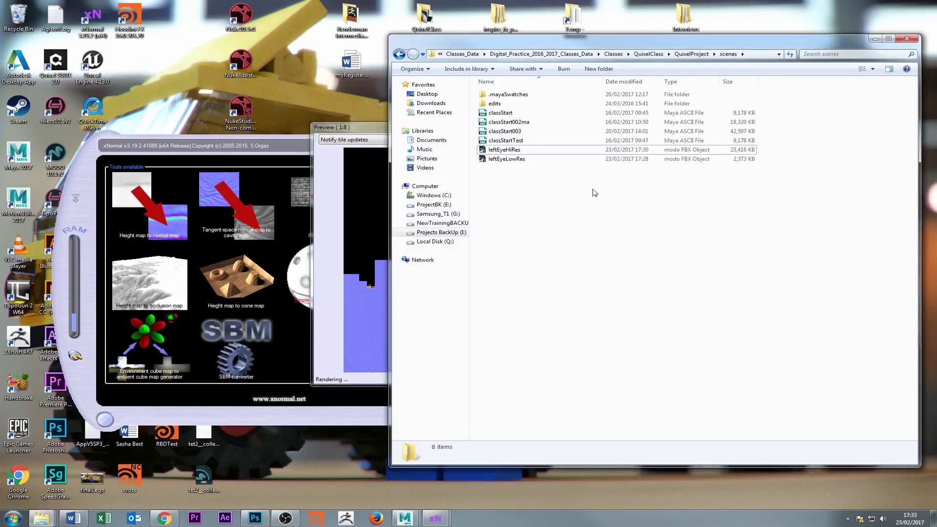
click(370, 131)
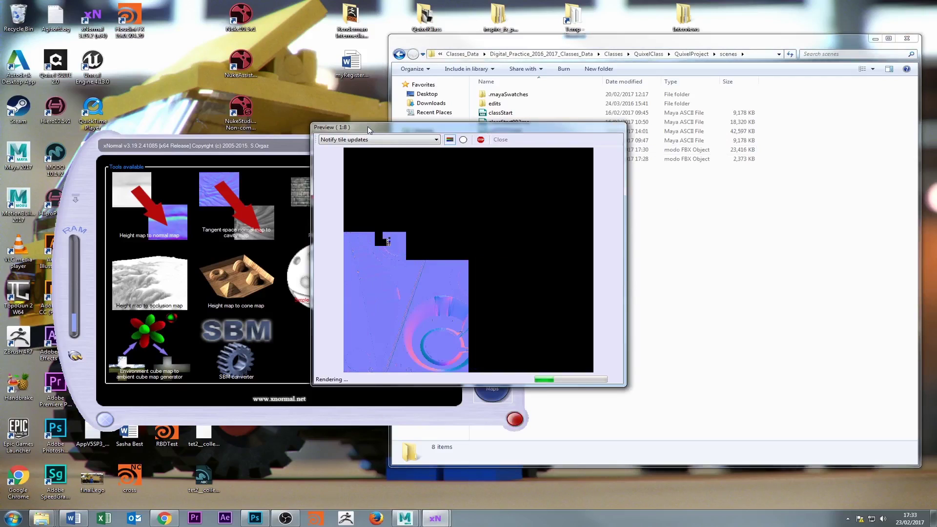
mouse_move(33, 522)
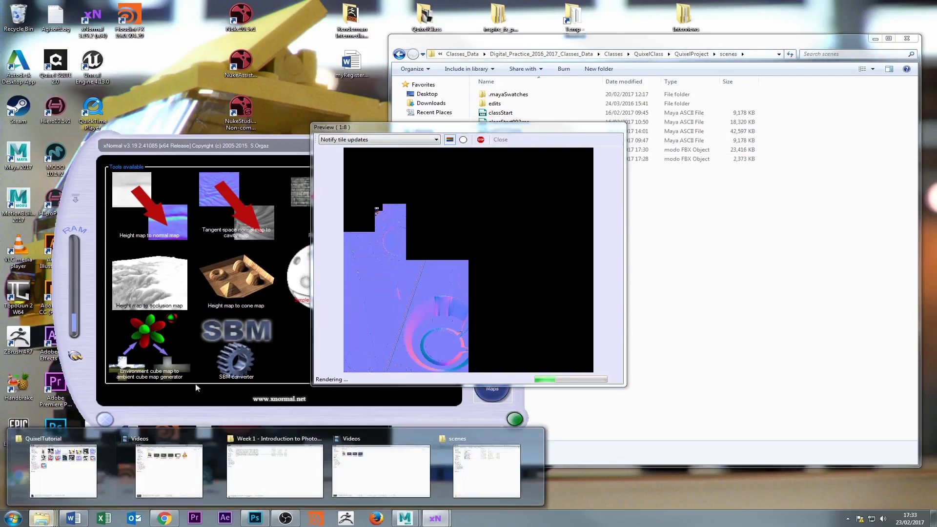
click(69, 482)
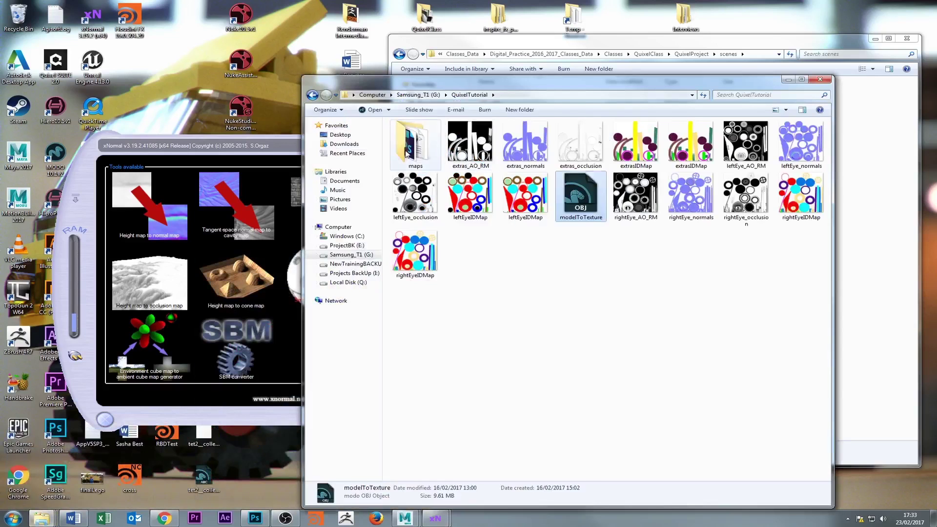
- Delete the maps folder from the QuixelTutorial folder
click(422, 147)
key(Delete)
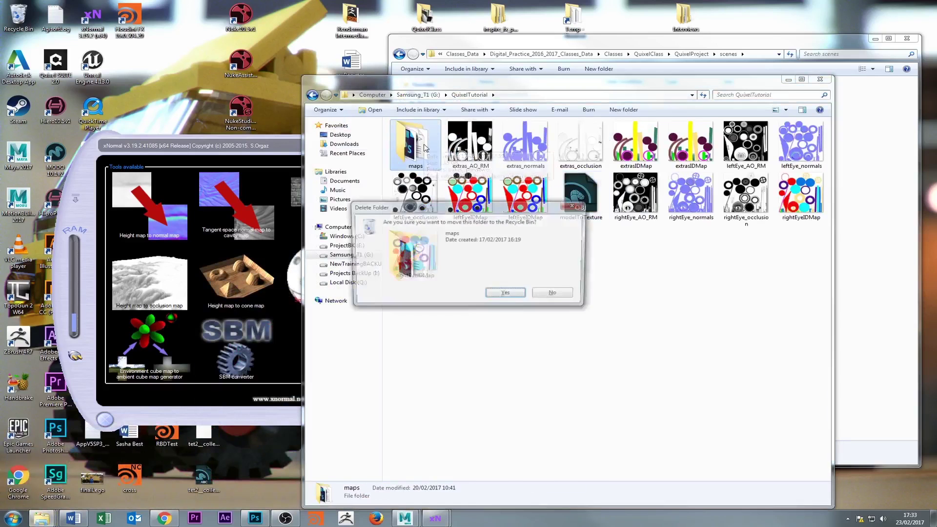
click(509, 294)
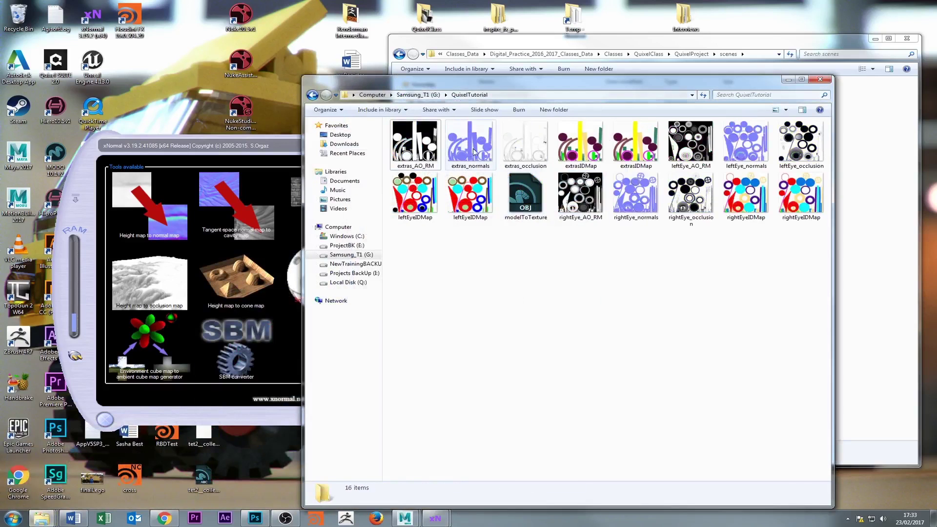
- List the QuixelTutorial files with details sorted by type and delete the PNG versions of extrasIDMap, leftEyeIDMap and rightEyeIDMap
click(786, 110)
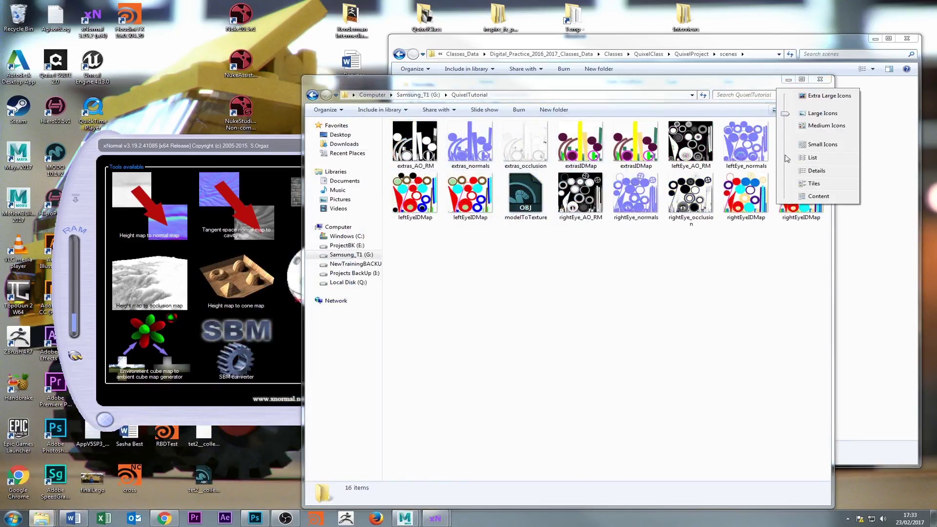
click(816, 171)
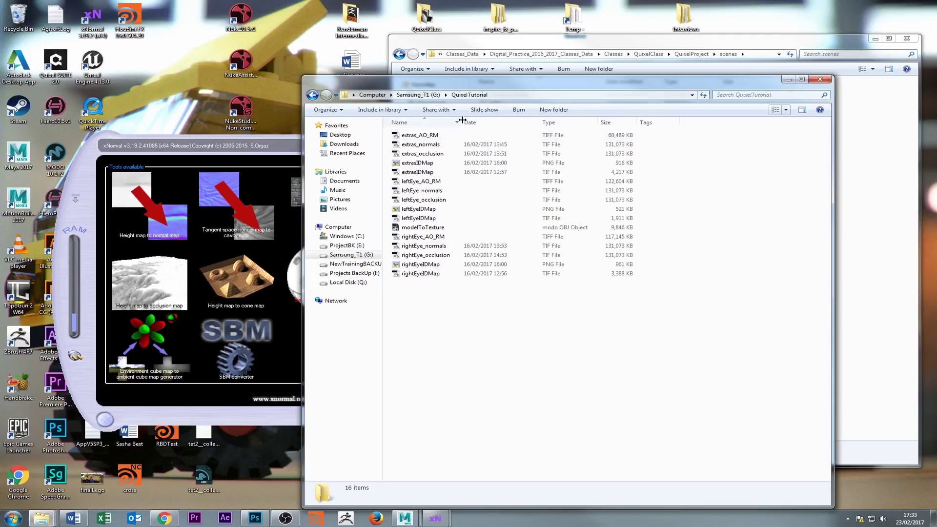
drag(462, 120, 517, 120)
click(605, 123)
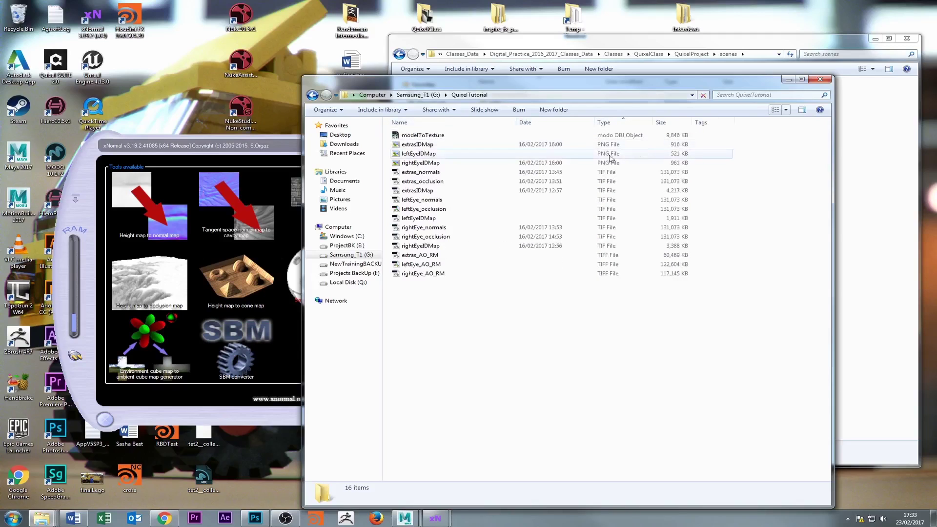
click(423, 145)
ctrl+click(424, 156)
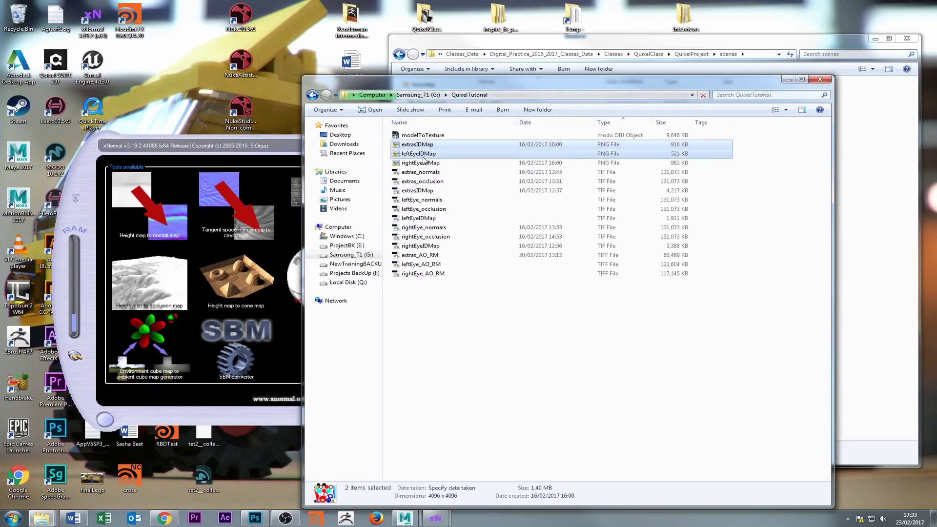
ctrl+click(423, 162)
key(Delete)
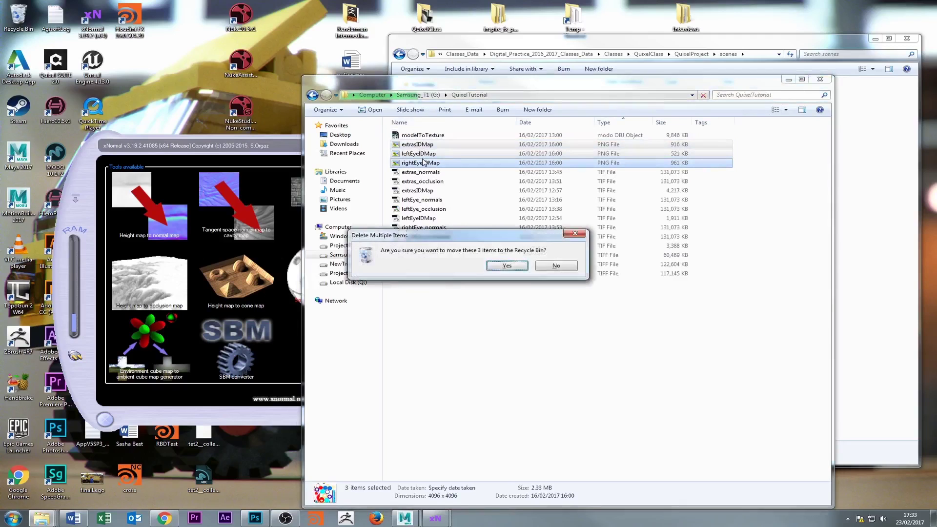
key(Return)
- Display the remaining QuixelTutorial files as Large Icons
click(783, 110)
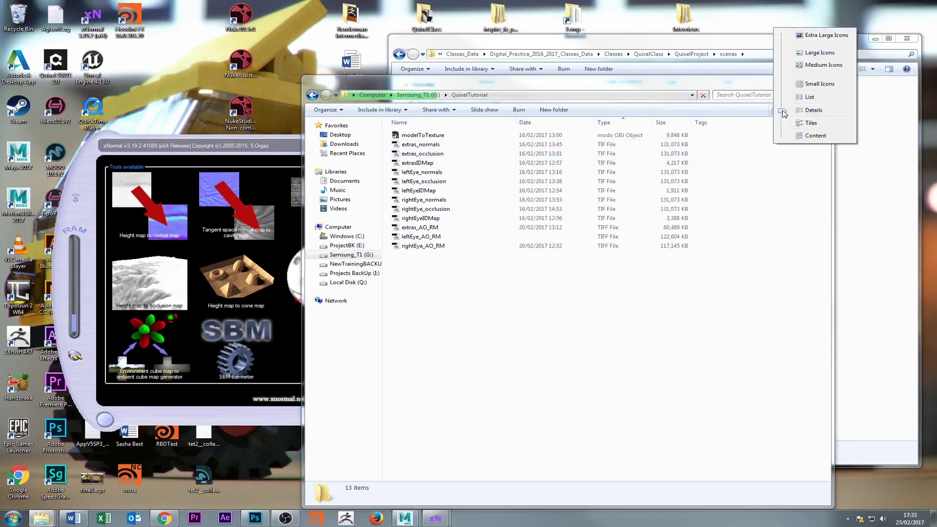
click(817, 65)
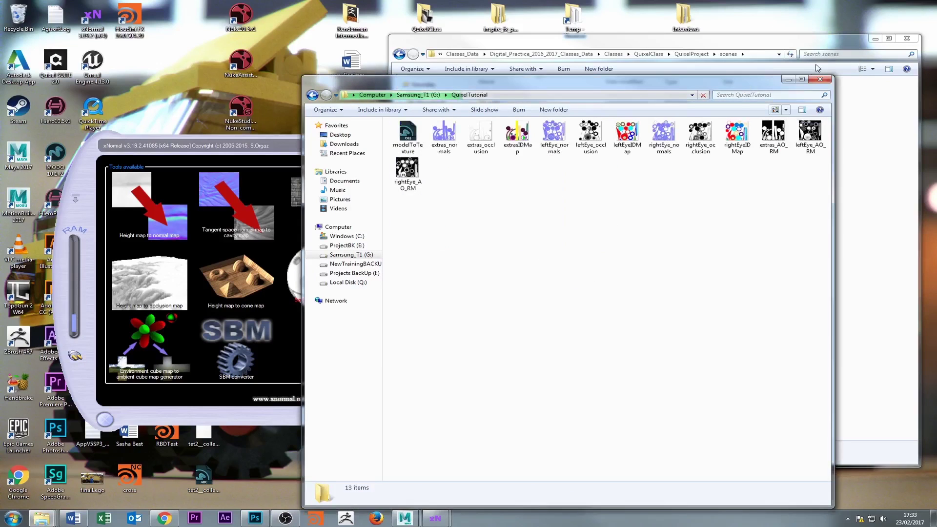
click(777, 110)
click(777, 110)
click(778, 111)
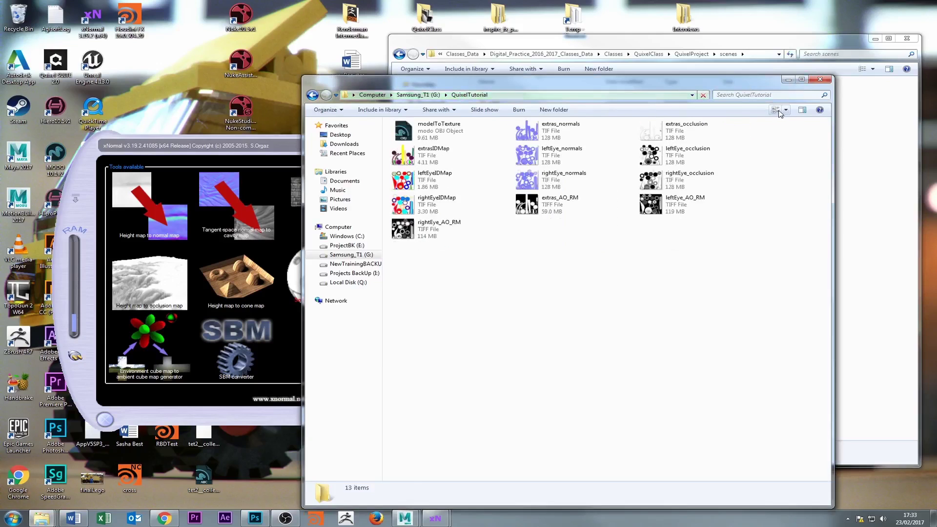
click(786, 111)
click(825, 54)
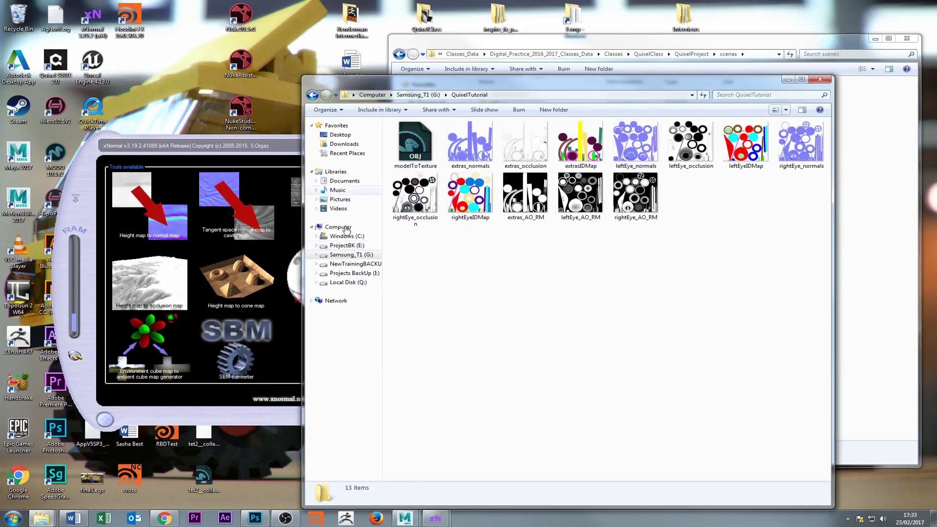
- Examine the modelToTexture OBJ and each normals, occlusion, ID and AO_RM map for the extras, left eye and right eye
click(416, 142)
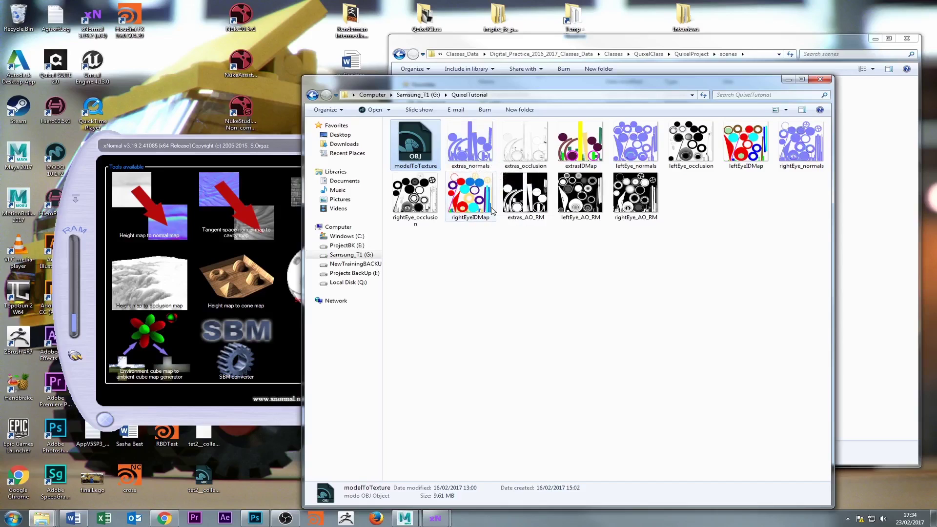
click(477, 146)
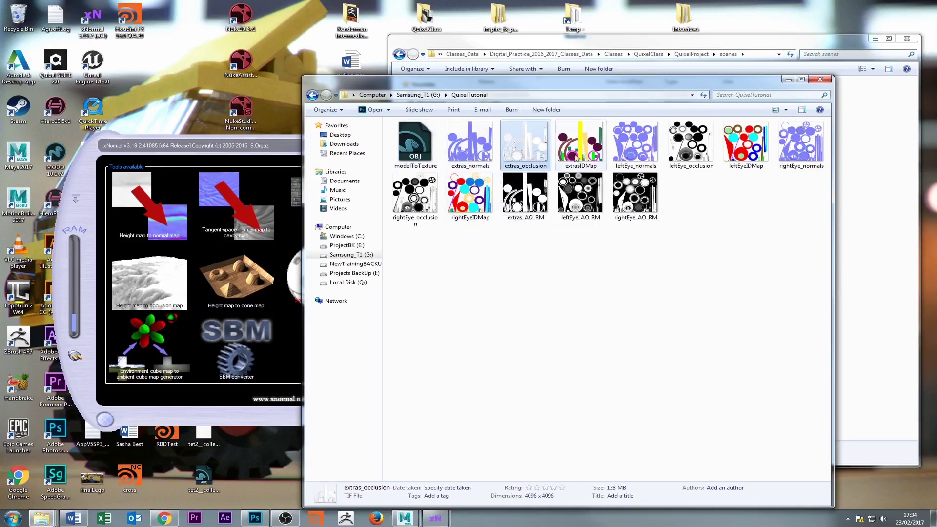
click(583, 151)
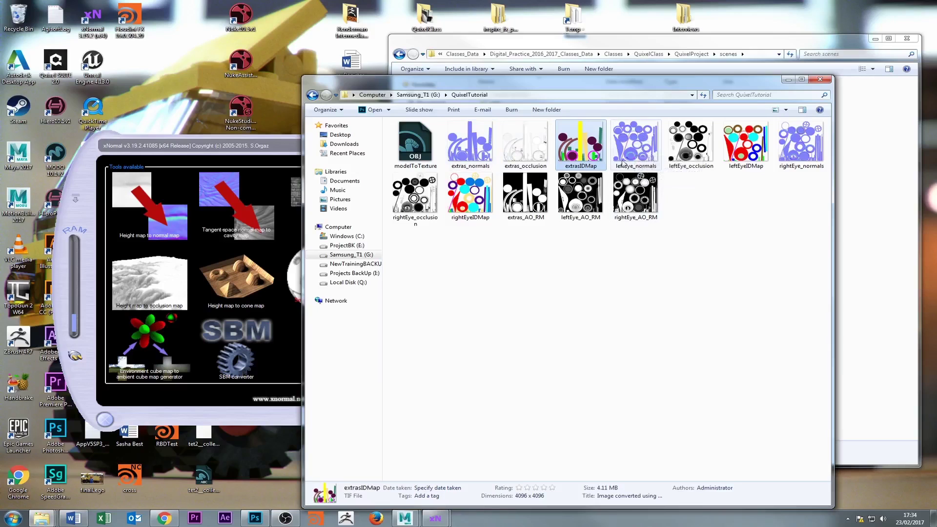
click(642, 152)
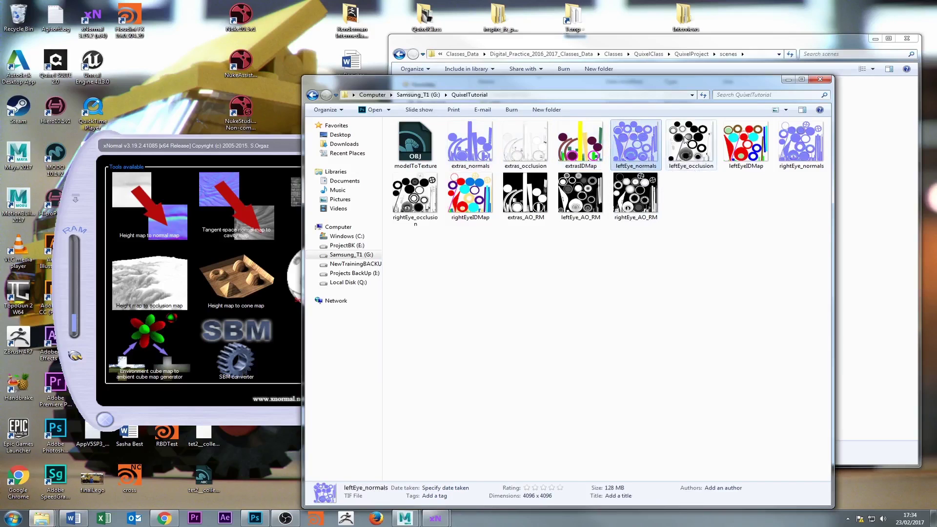
click(692, 155)
click(751, 172)
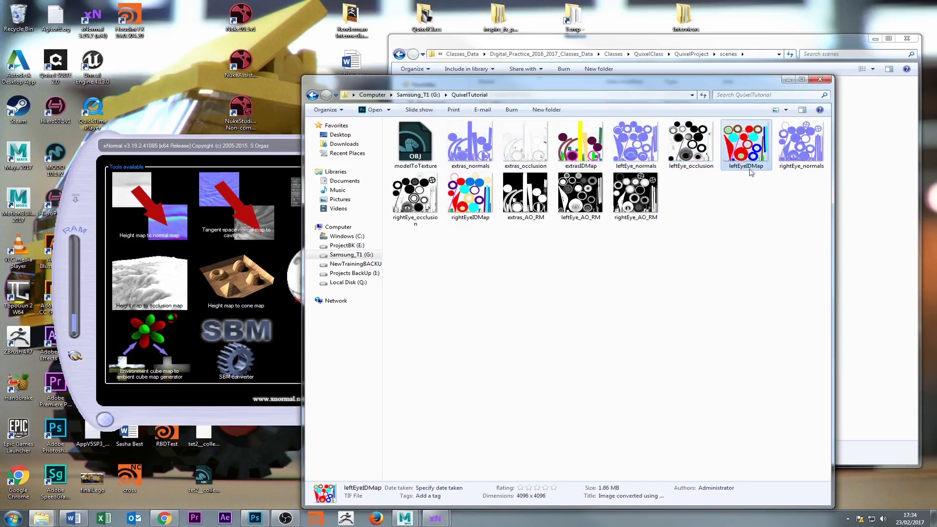
click(792, 159)
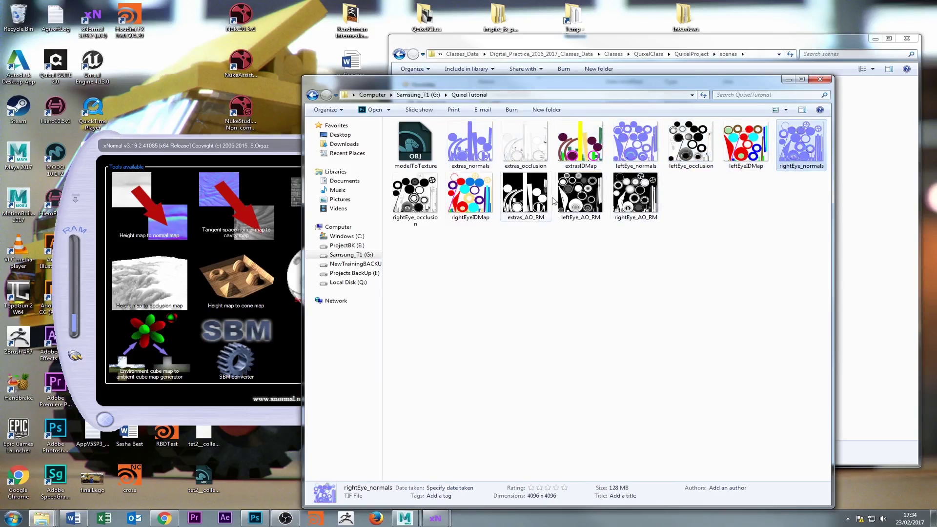
click(422, 202)
click(474, 205)
click(525, 212)
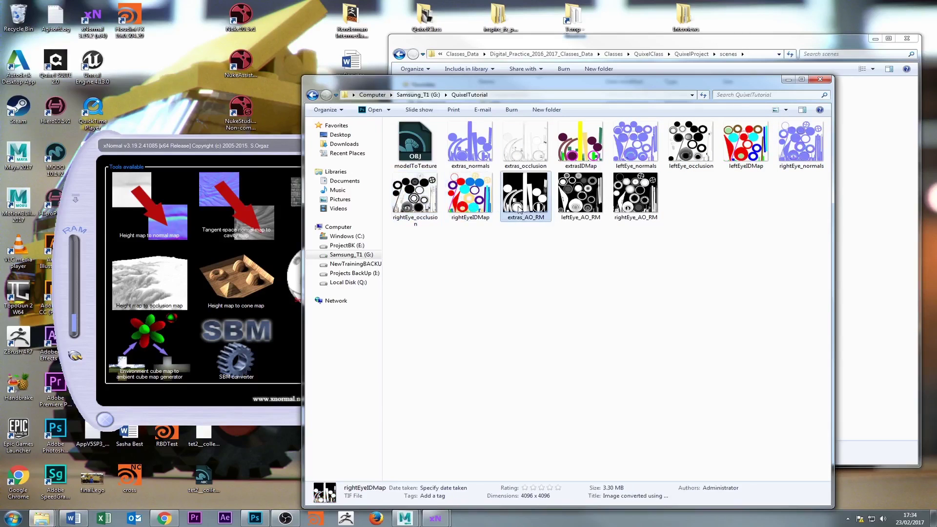
click(576, 201)
click(632, 198)
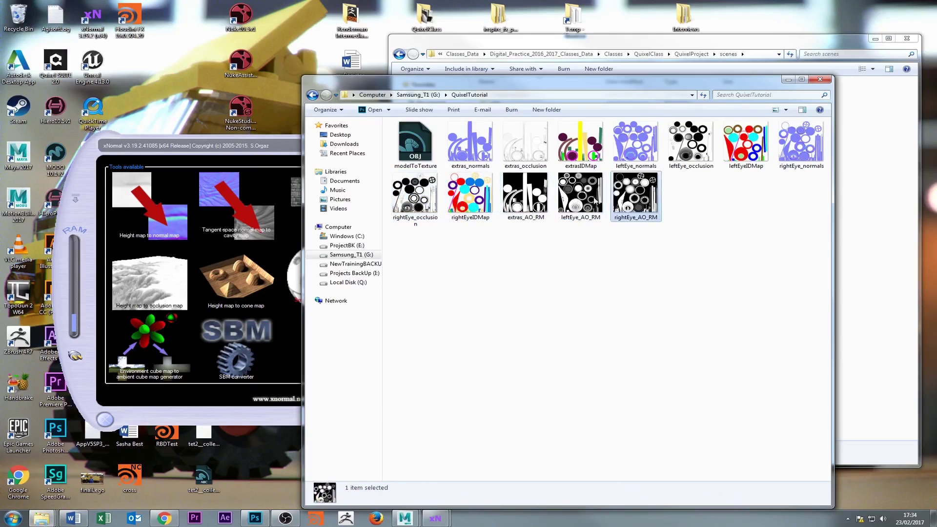
- Look over the three AO_RM maps again, along with the normals, occlusion and ID maps for the extras
click(579, 198)
click(525, 198)
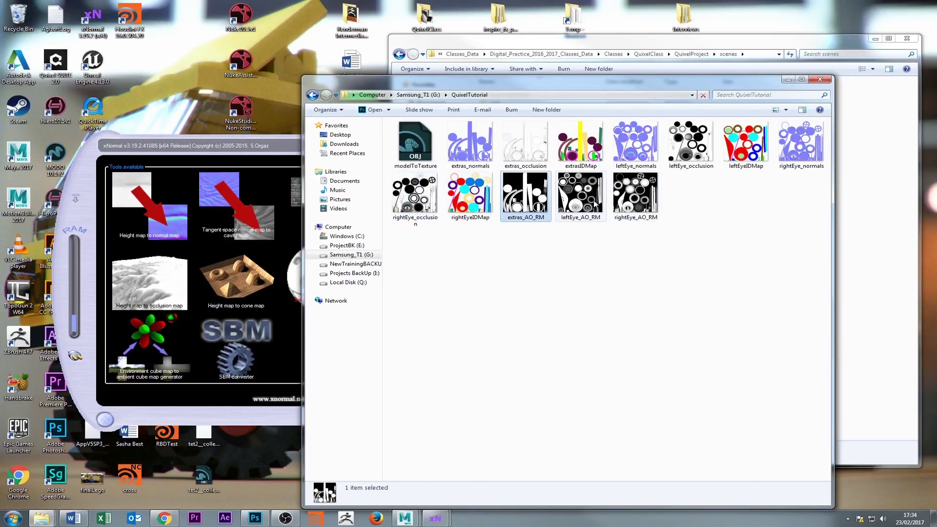
click(591, 207)
click(644, 215)
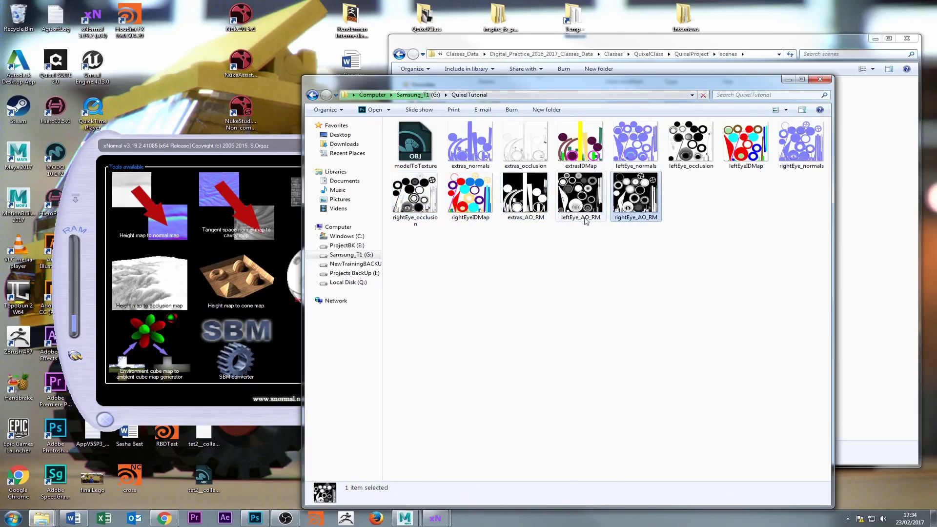
click(471, 149)
click(525, 152)
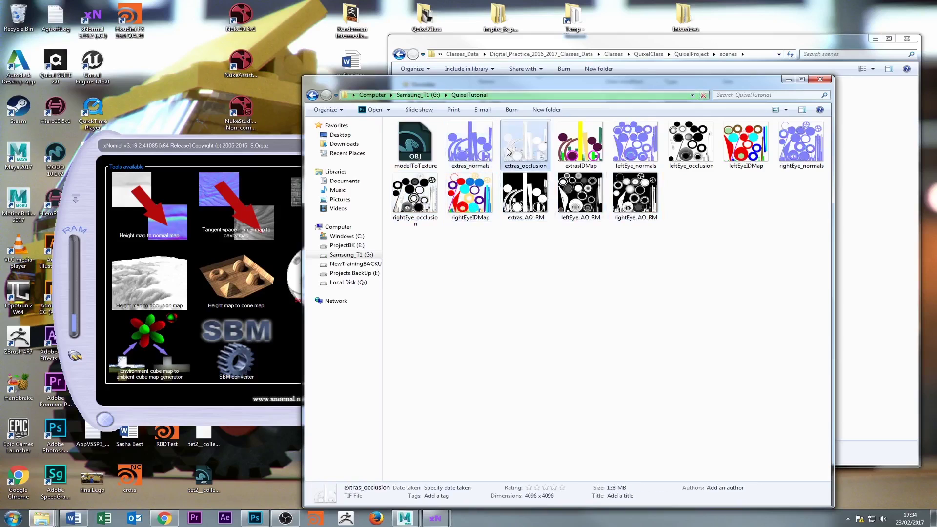
click(578, 152)
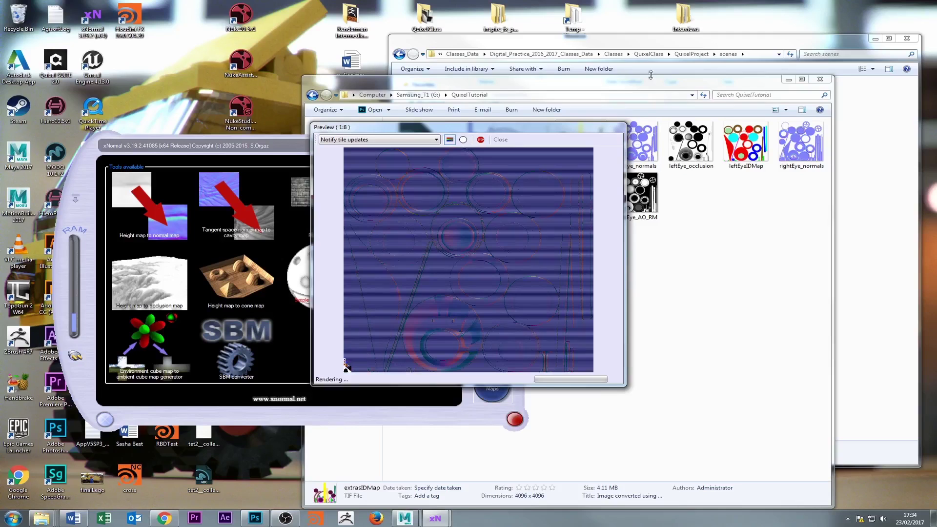
- Bring the scenes folder forward and open the baked testLeftEYe_normals.tif in Photoshop to inspect it
click(654, 49)
click(507, 166)
double_click(509, 167)
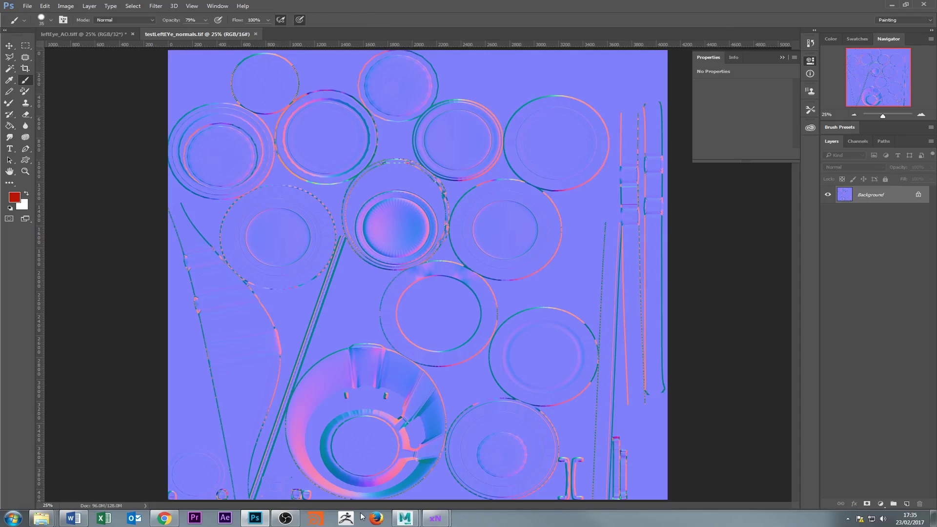
- Switch to Maya and minimize the Hypershade window to reach the main scene
mouse_move(410, 523)
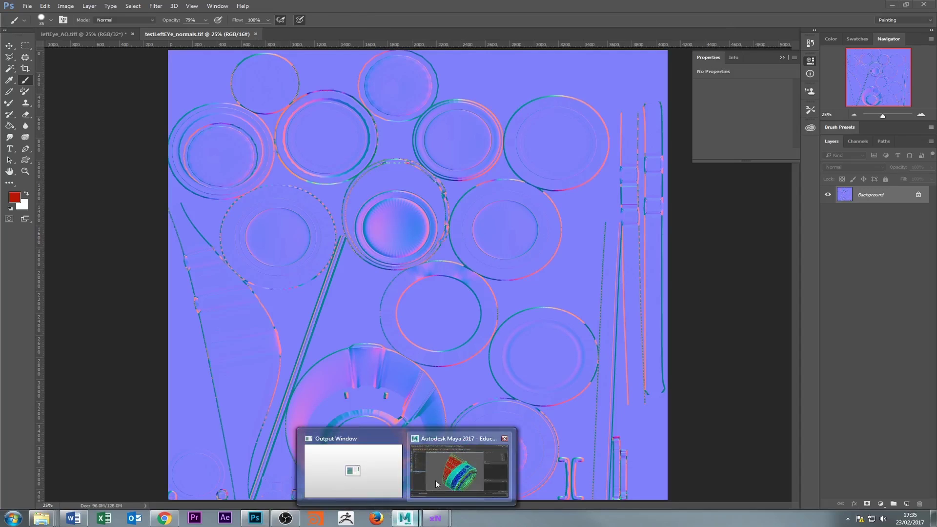
click(436, 494)
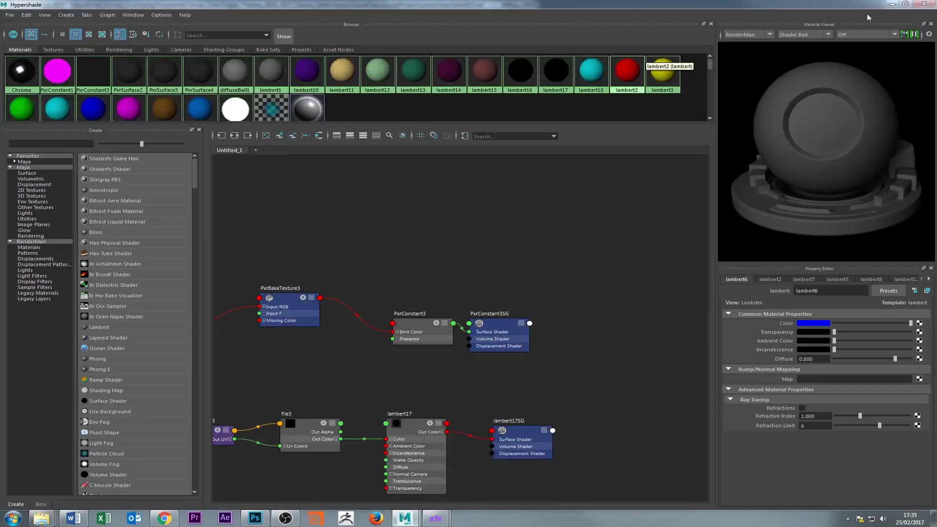
click(892, 4)
- Delete the smoothed leftEye_GRP2 mesh from the scene
click(67, 258)
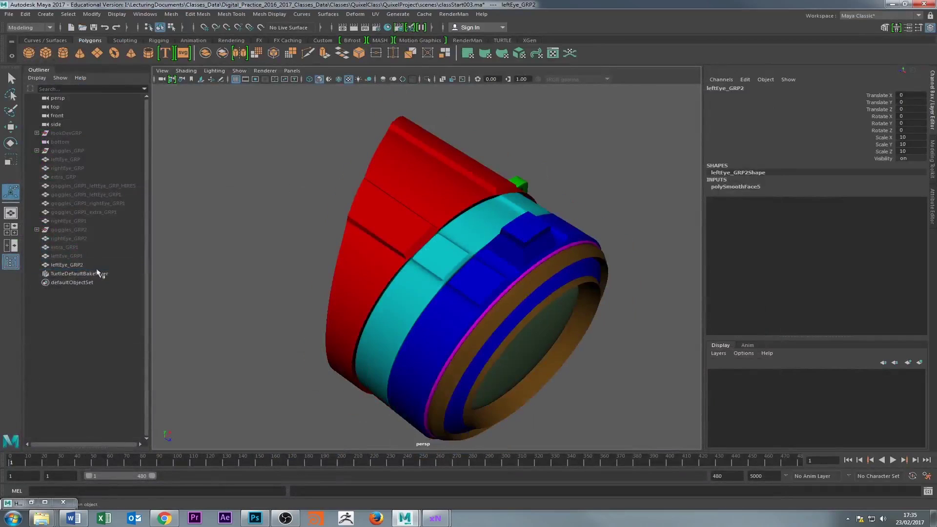
click(66, 264)
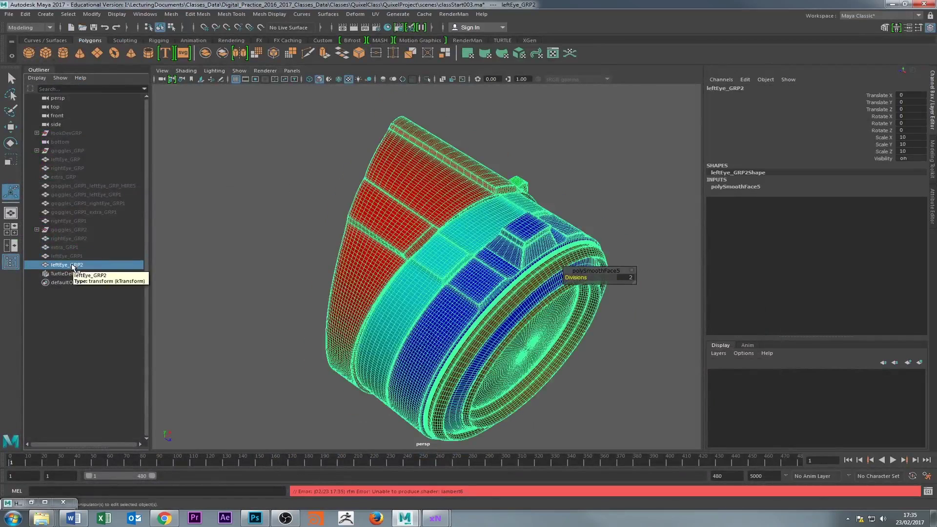
key(Delete)
- Unhide the leftEye_GRP, rightEye_GRP and extra_GRP meshes and clear the selection
click(62, 254)
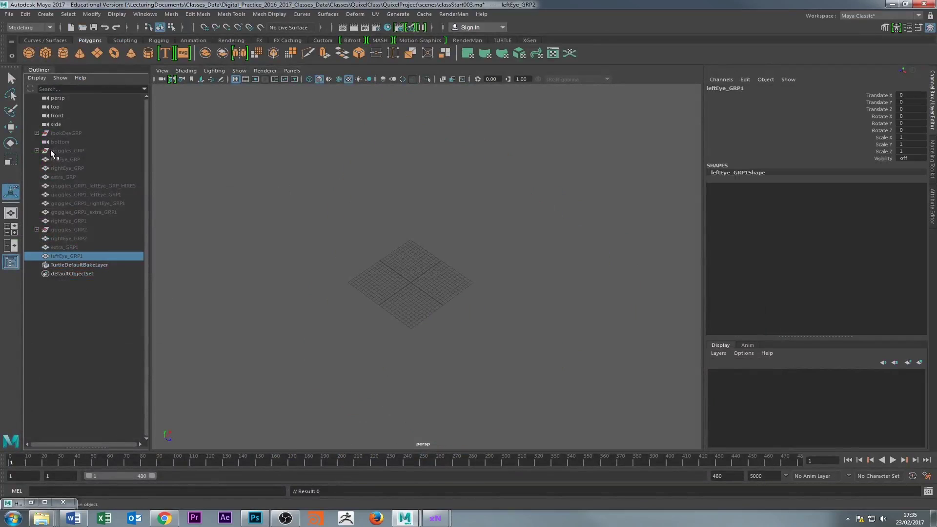
drag(61, 160, 62, 174)
key(h)
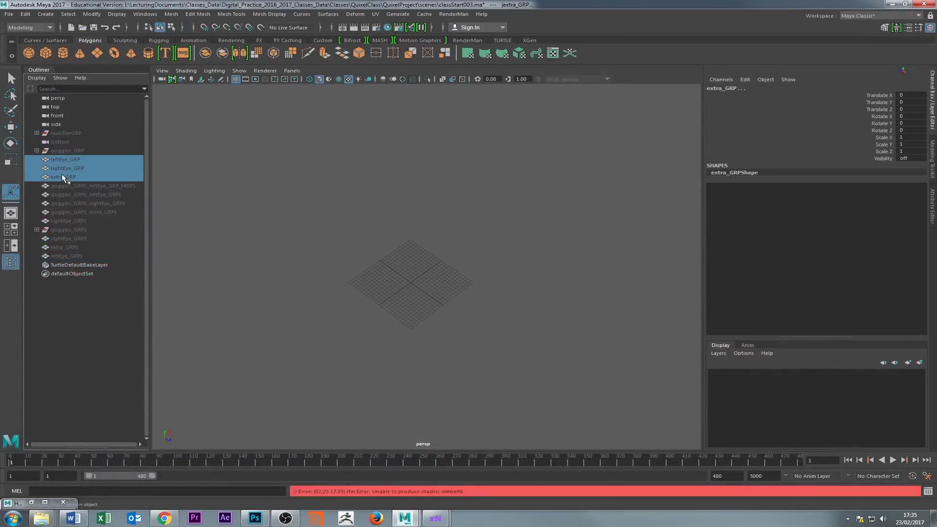
click(274, 276)
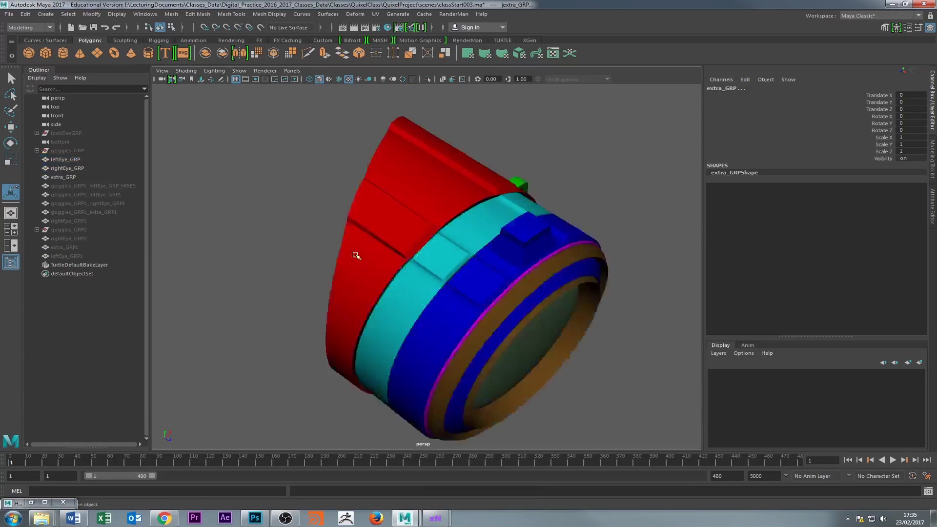
- Set the leftEye_GRP mesh's Scale X, Y and Z to 1
alt+drag(356, 255, 173, 279)
alt+right_drag(173, 279, 78, 180)
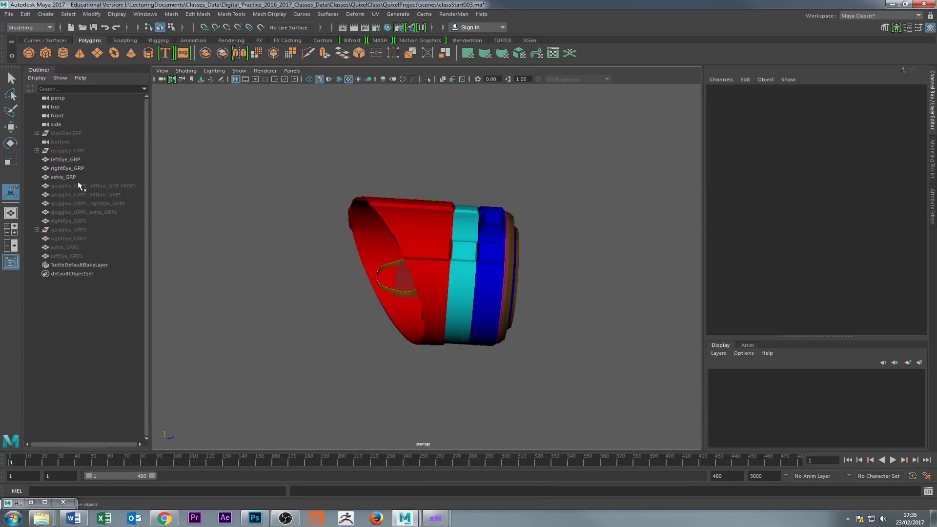
click(402, 231)
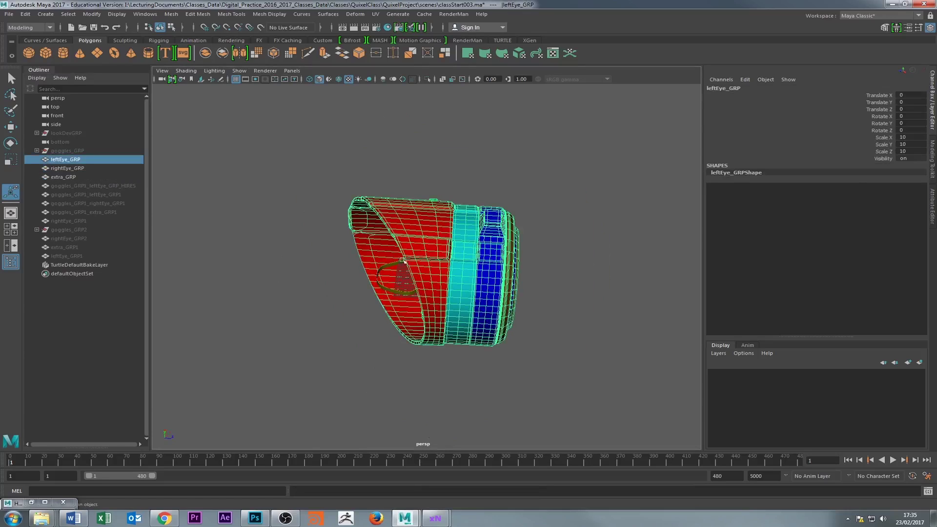
drag(903, 138, 909, 151)
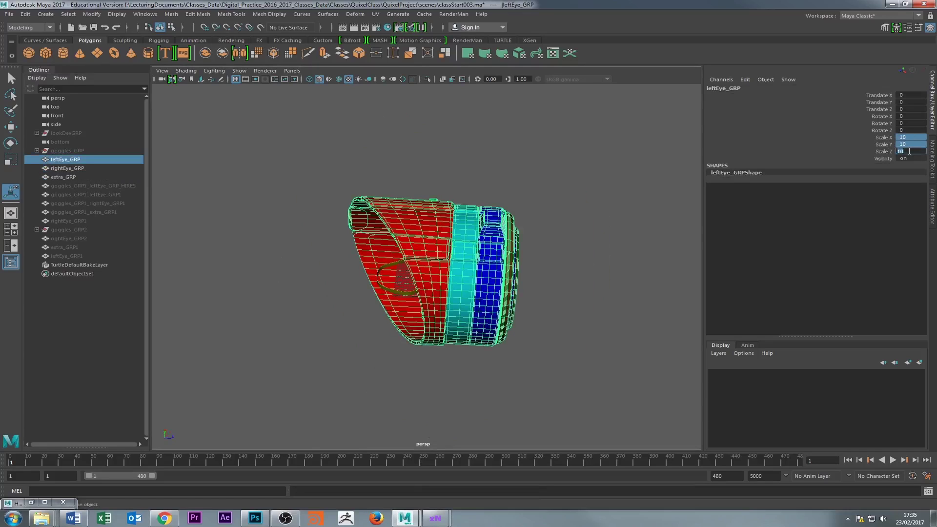
text(1)
key(Return)
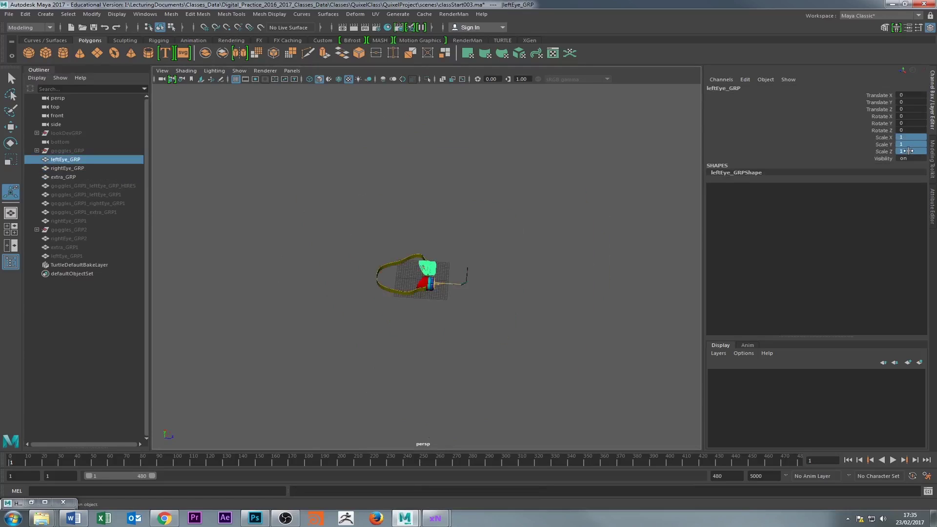
- Select the leftEye_GRP, rightEye_GRP and extra_GRP meshes together in the scene
click(414, 337)
alt+drag(414, 338, 352, 331)
alt+right_drag(351, 330, 546, 327)
alt+drag(546, 326, 380, 254)
alt+right_drag(381, 254, 546, 303)
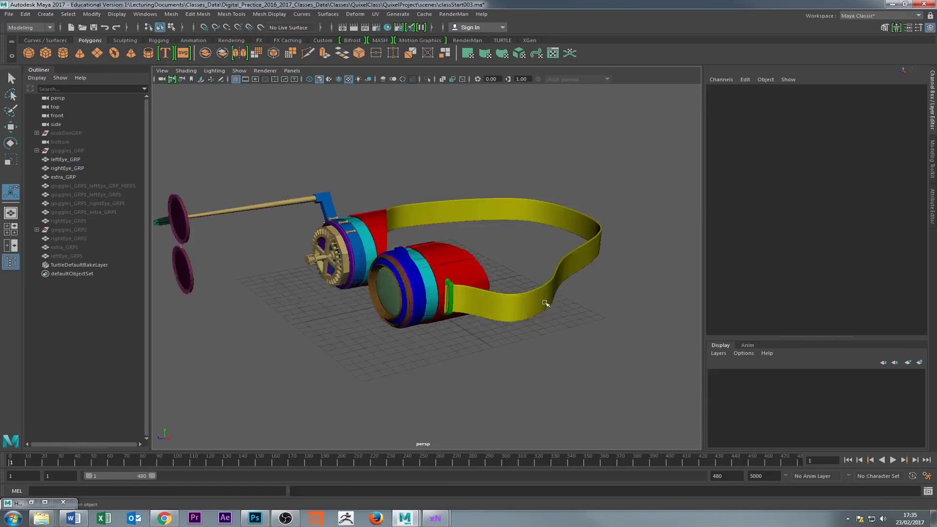
scroll(55, 164, down, 1)
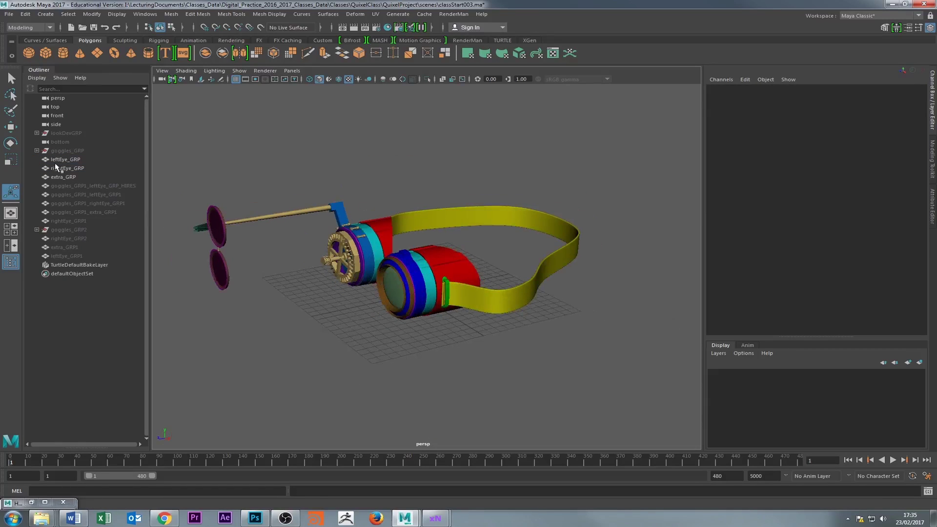
click(55, 163)
shift+click(65, 168)
shift+click(65, 176)
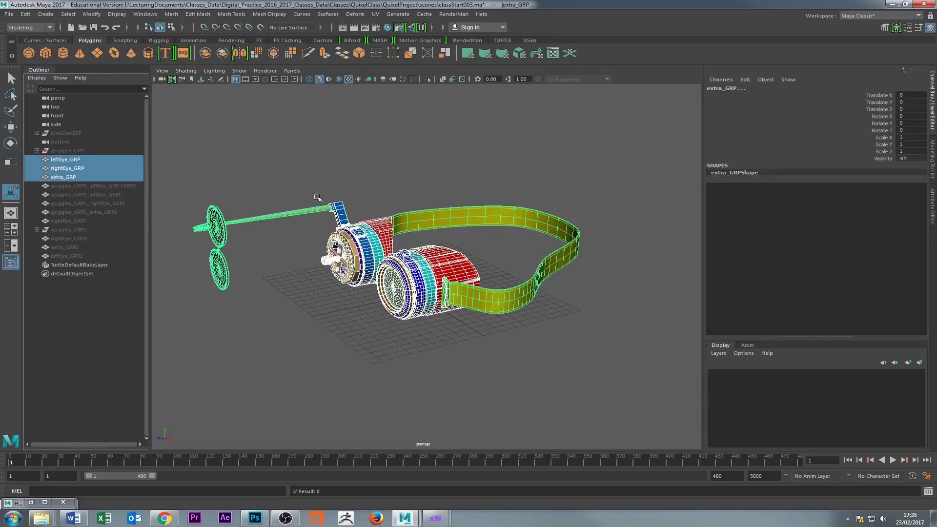
- Open the Export Selection options for the three goggle meshes, set the file type to OBJexport and turn Groups on
click(9, 14)
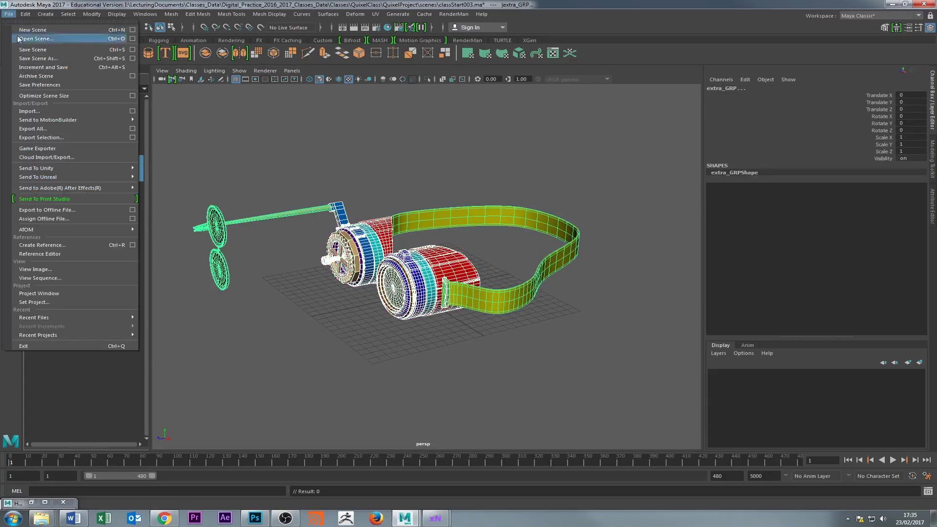
click(132, 137)
click(444, 122)
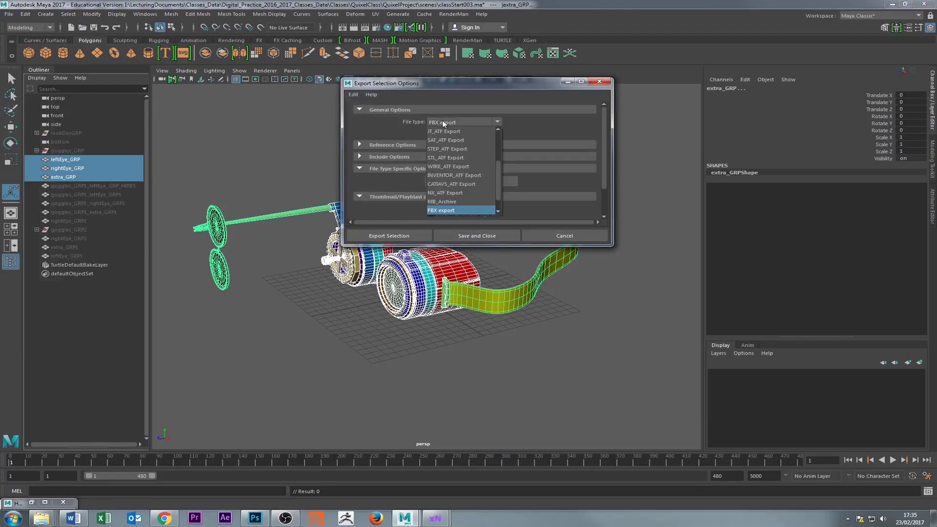
scroll(463, 211, down, 2)
click(453, 211)
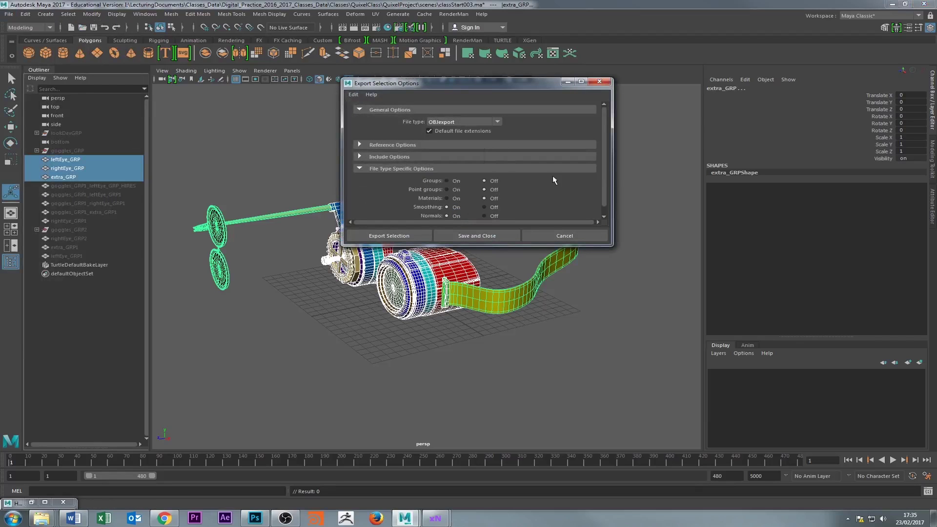
scroll(606, 176, down, 1)
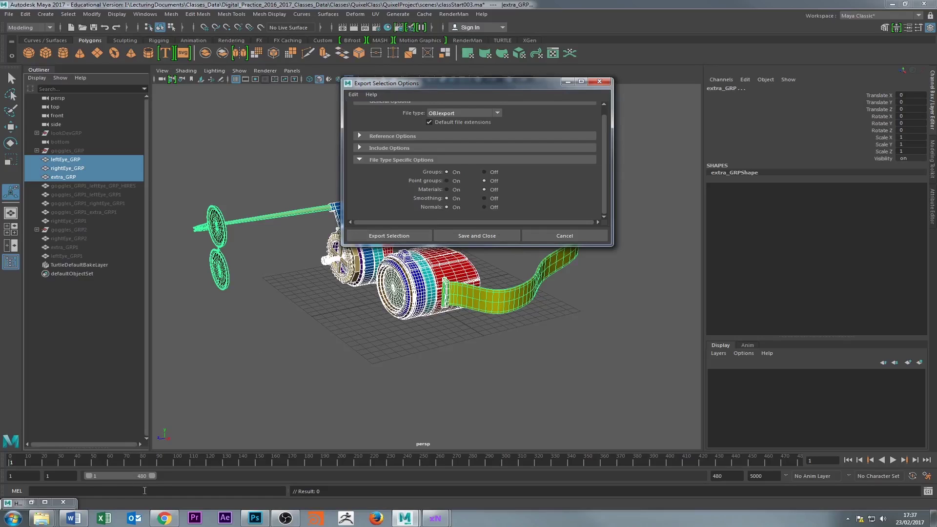
- Switch to the QuixelTutorial folder in Windows Explorer and examine the extras normals, occlusion and ID maps and the three AO_RM maps
click(51, 522)
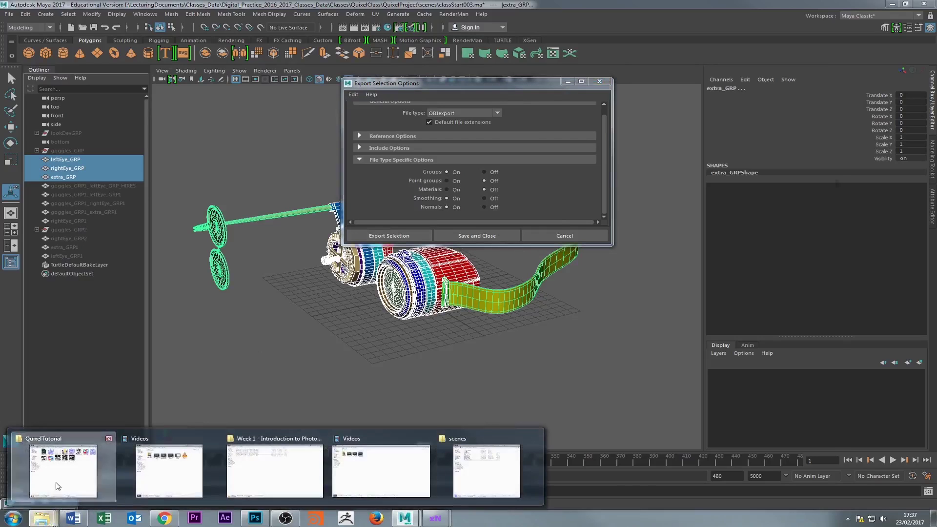
click(61, 481)
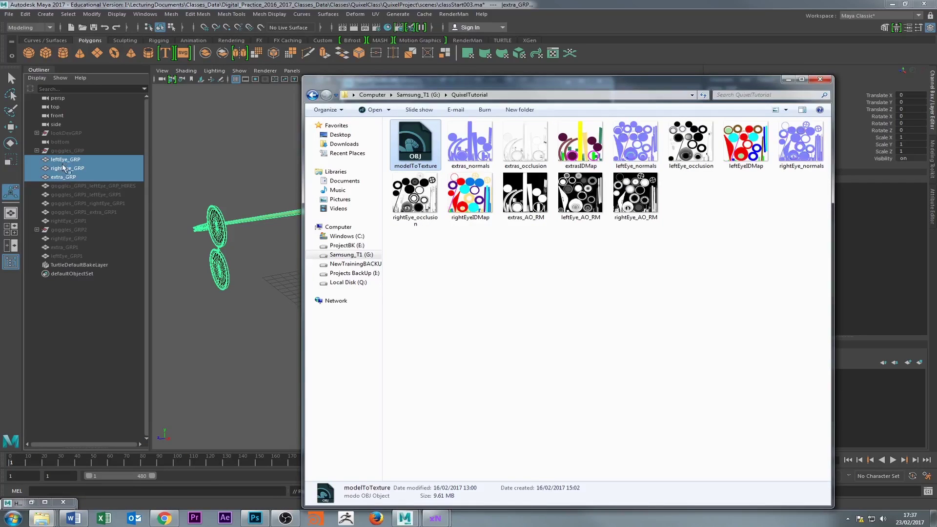
click(469, 144)
click(525, 144)
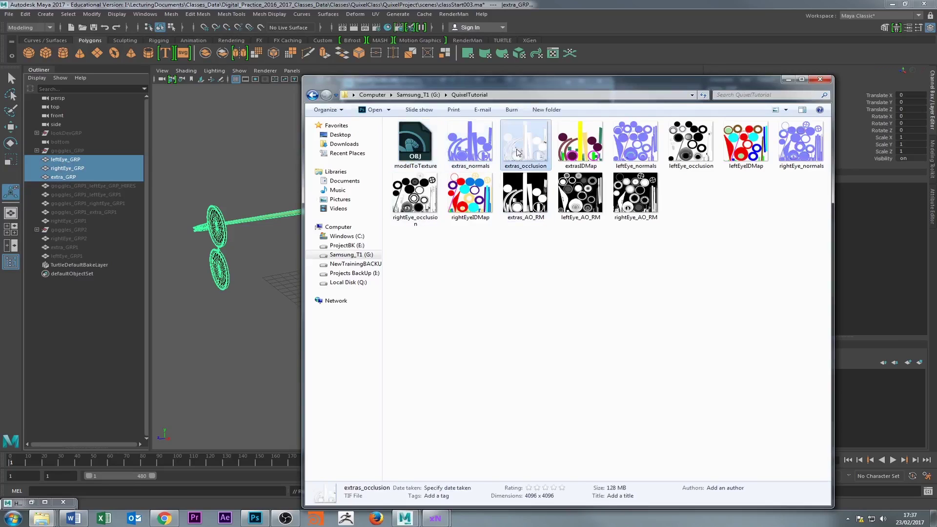
click(578, 144)
click(485, 147)
click(503, 155)
click(566, 159)
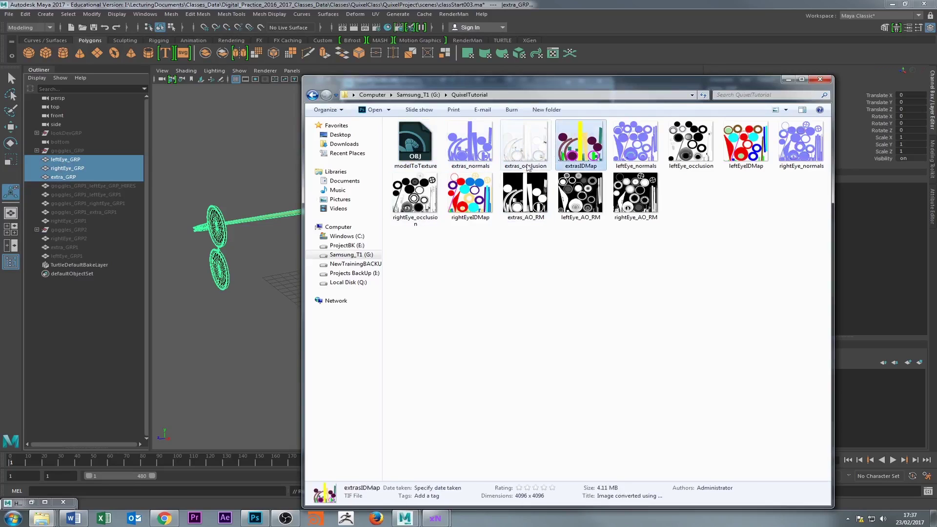
click(485, 146)
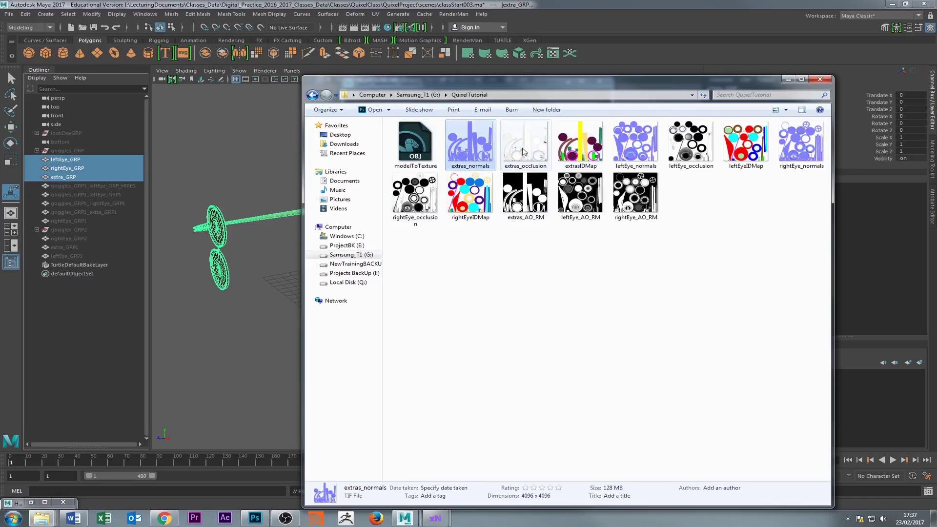
click(525, 152)
click(574, 155)
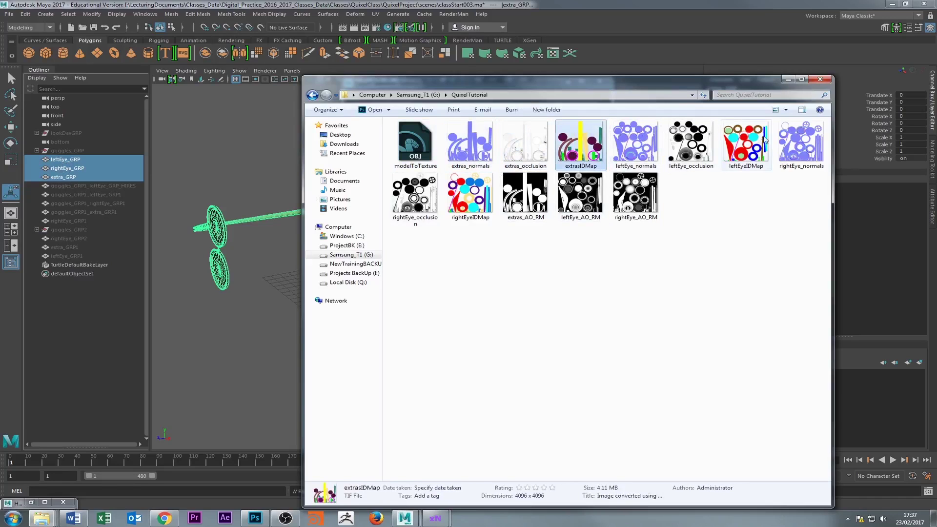
drag(681, 248, 542, 196)
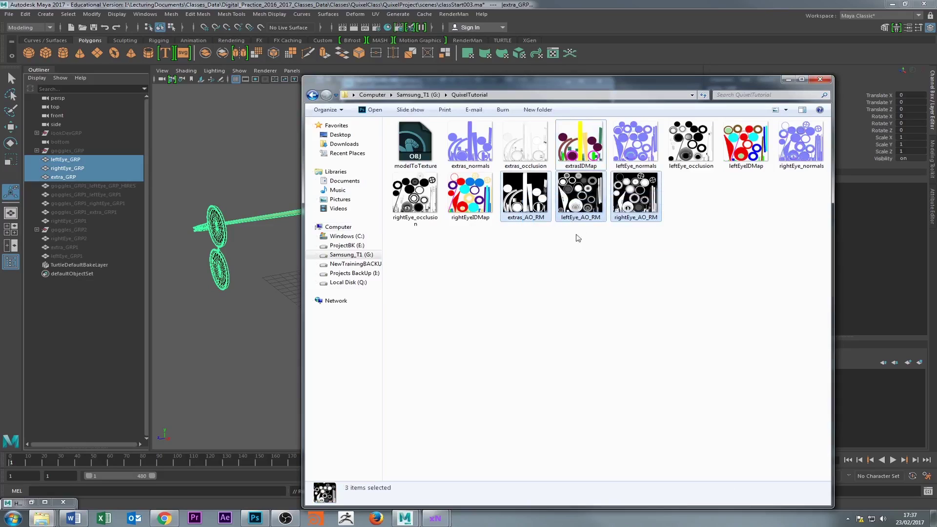